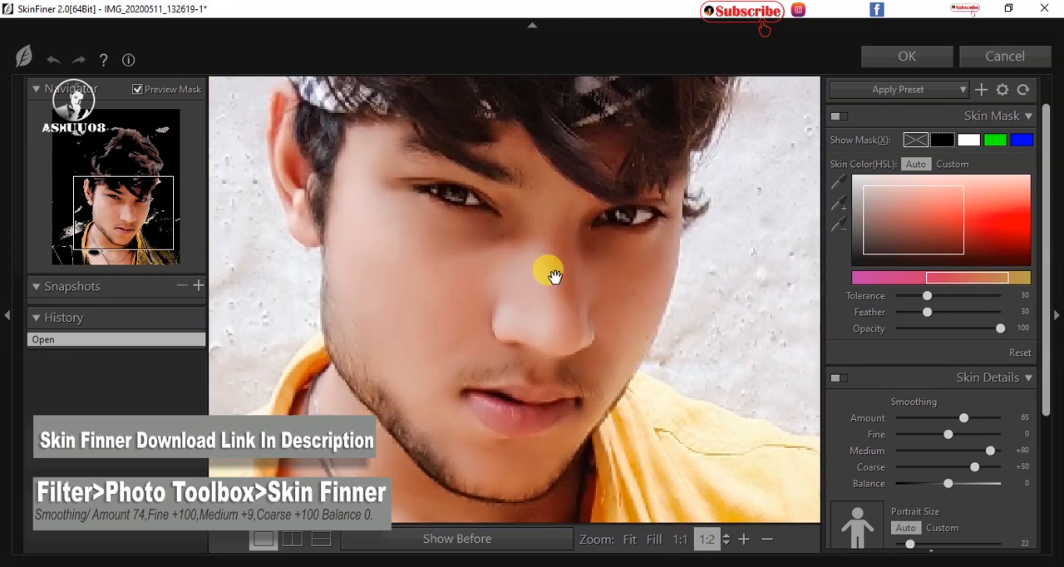
# Step: Set the skin smoothing to Amount 100, Fine +100, Medium +13 and Coarse +100
pyautogui.moveTo(950, 441); pyautogui.dragTo(1052, 447)
pyautogui.moveTo(892, 452); pyautogui.dragTo(1041, 485)
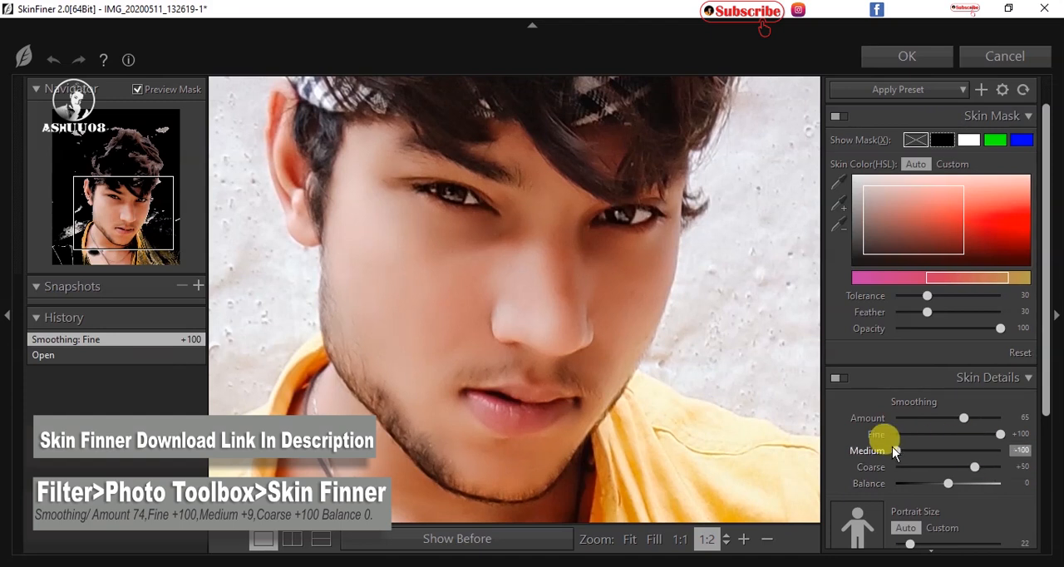
pyautogui.moveTo(1013, 453); pyautogui.dragTo(902, 455)
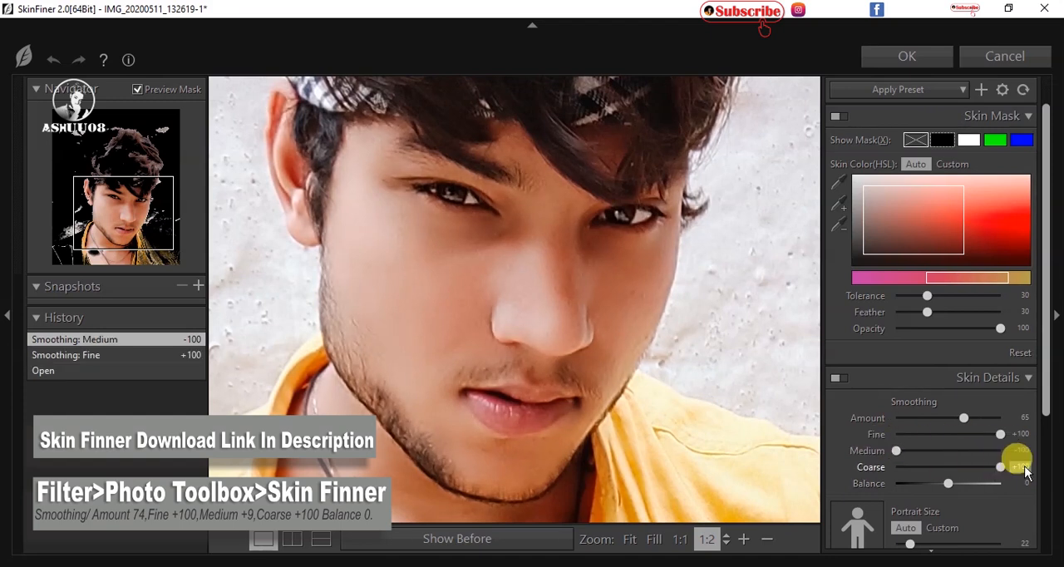
pyautogui.moveTo(978, 467); pyautogui.dragTo(1006, 467)
pyautogui.moveTo(964, 418); pyautogui.dragTo(1008, 419)
pyautogui.moveTo(897, 451); pyautogui.dragTo(956, 473)
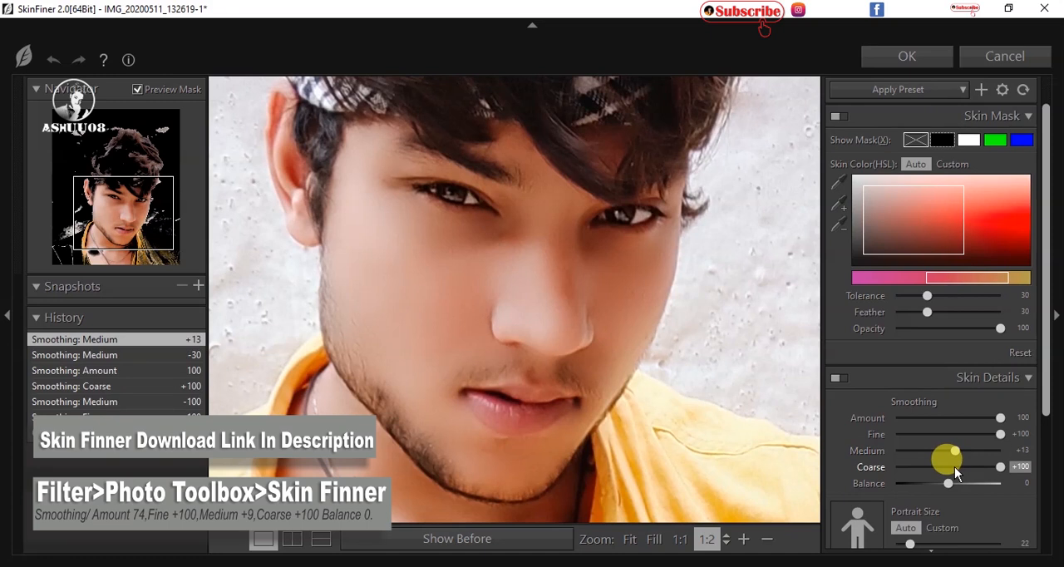
# Step: Set the smoothing Amount to 74 and Medium to +9, and apply the skin smoothing to the photo
pyautogui.hotkey('ctrl', '-')
pyautogui.hotkey('ctrl', '-')
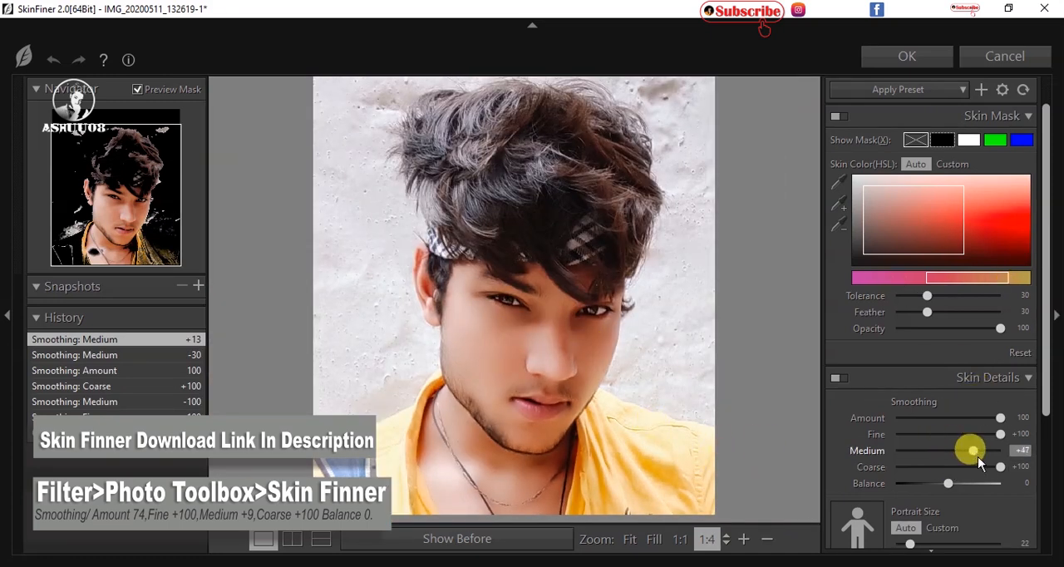
pyautogui.click(974, 418)
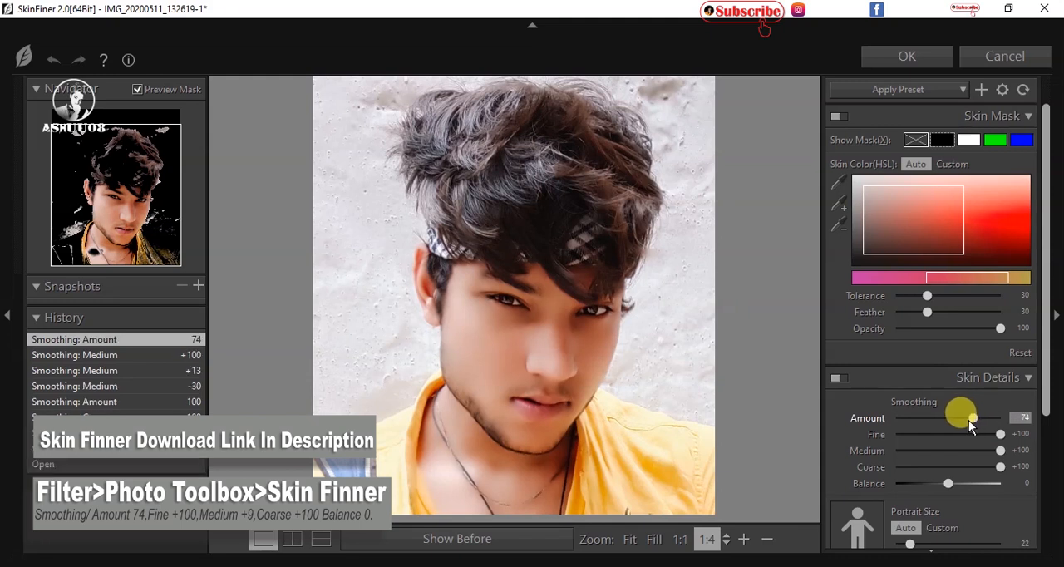
pyautogui.click(953, 450)
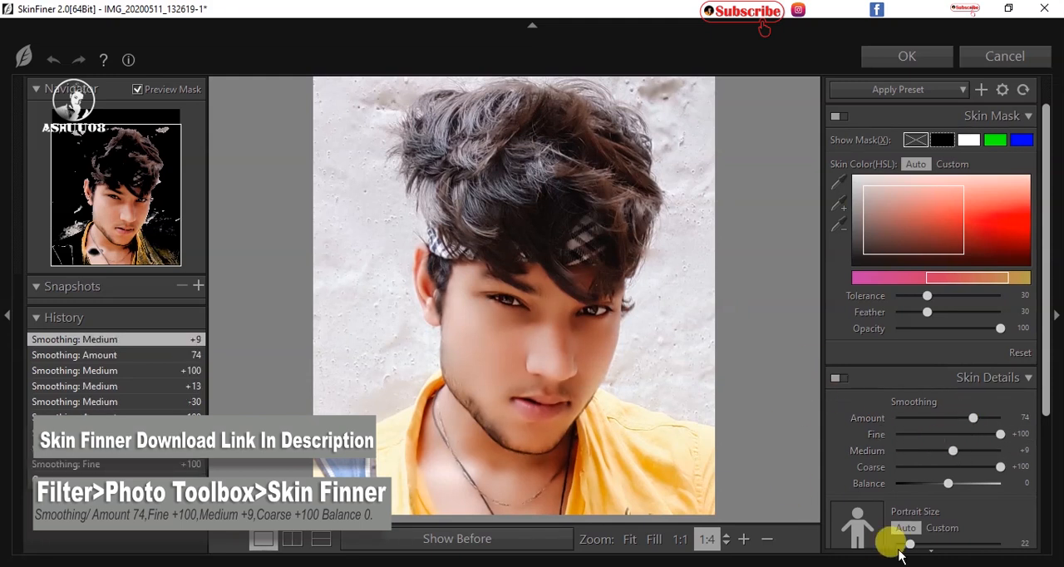
pyautogui.scroll(-3, 954, 308)
pyautogui.click(907, 56)
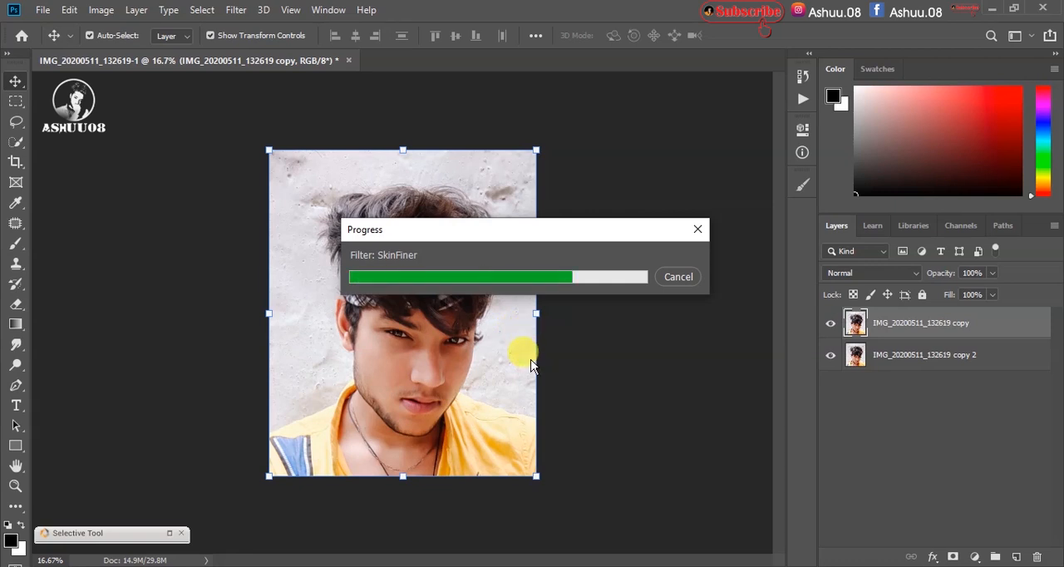
# Step: Duplicate the skin-smoothed layer IMG_20200511_132619 copy, keeping the duplicate beneath the selected original
pyautogui.hotkey('ctrl', '+')
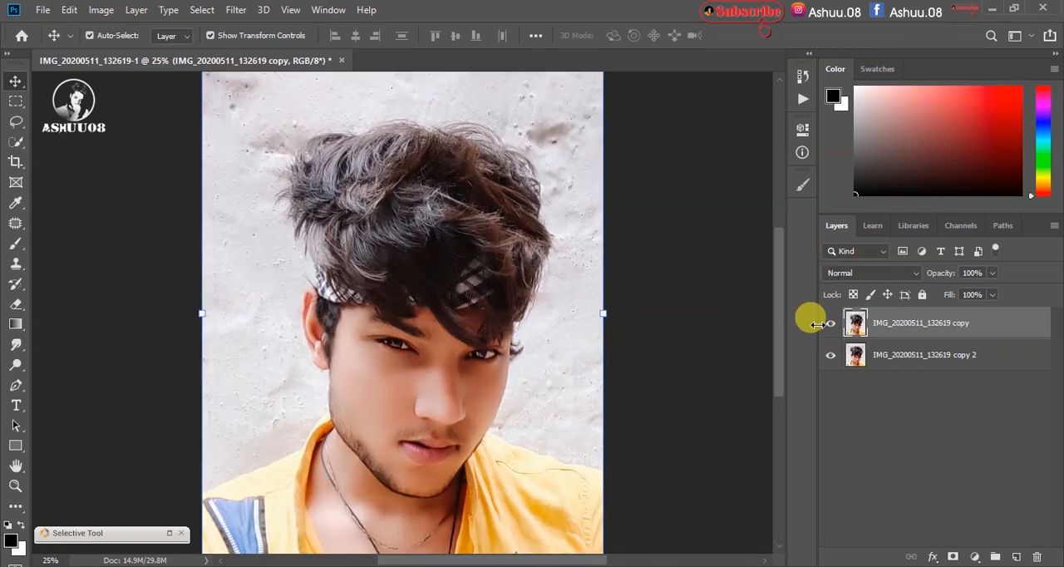
pyautogui.hotkey('ctrl', '+')
pyautogui.hotkey('ctrl', '+')
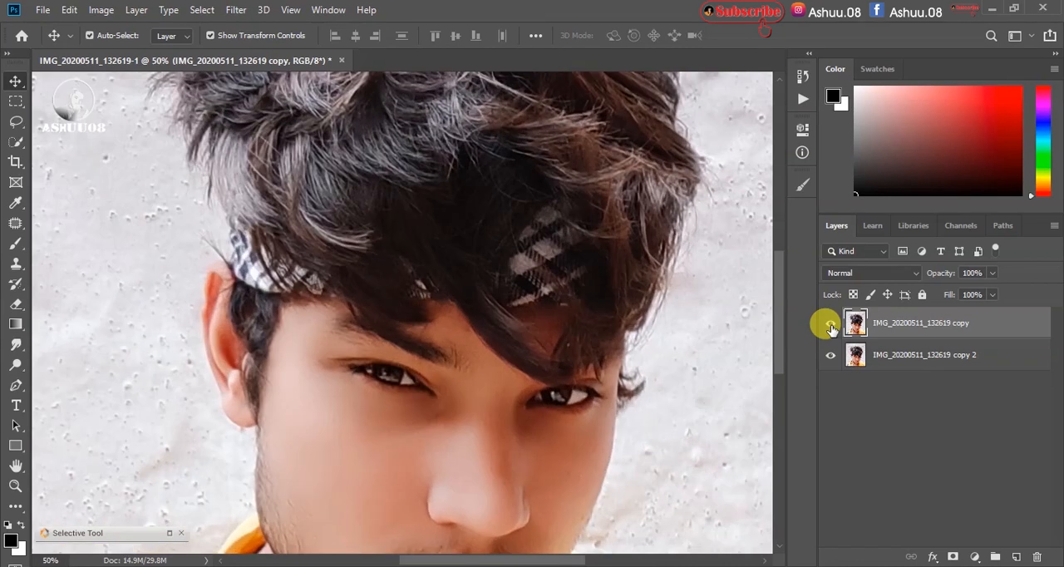
pyautogui.moveTo(780, 315); pyautogui.dragTo(779, 356)
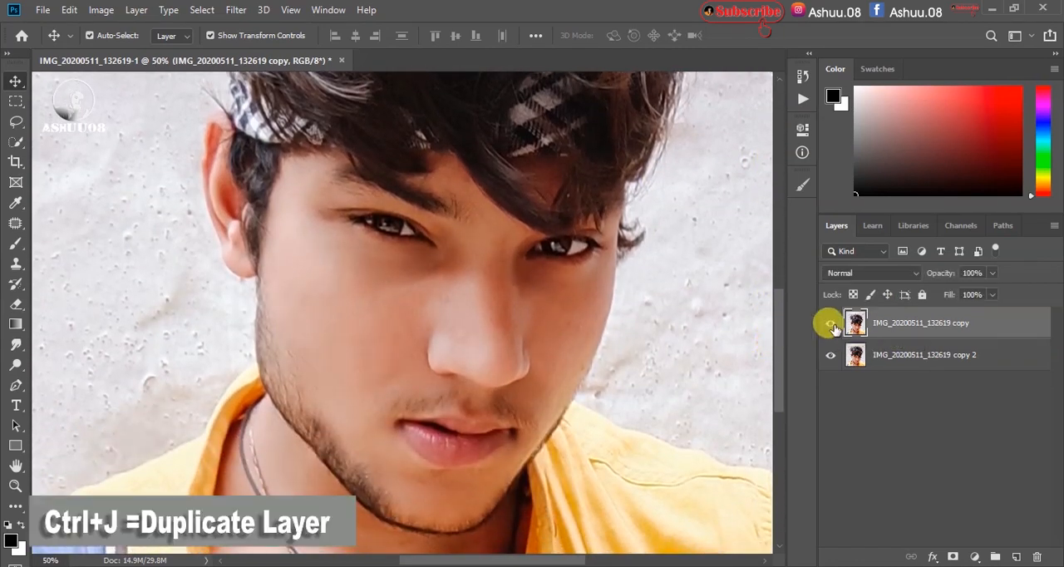
pyautogui.click(236, 10)
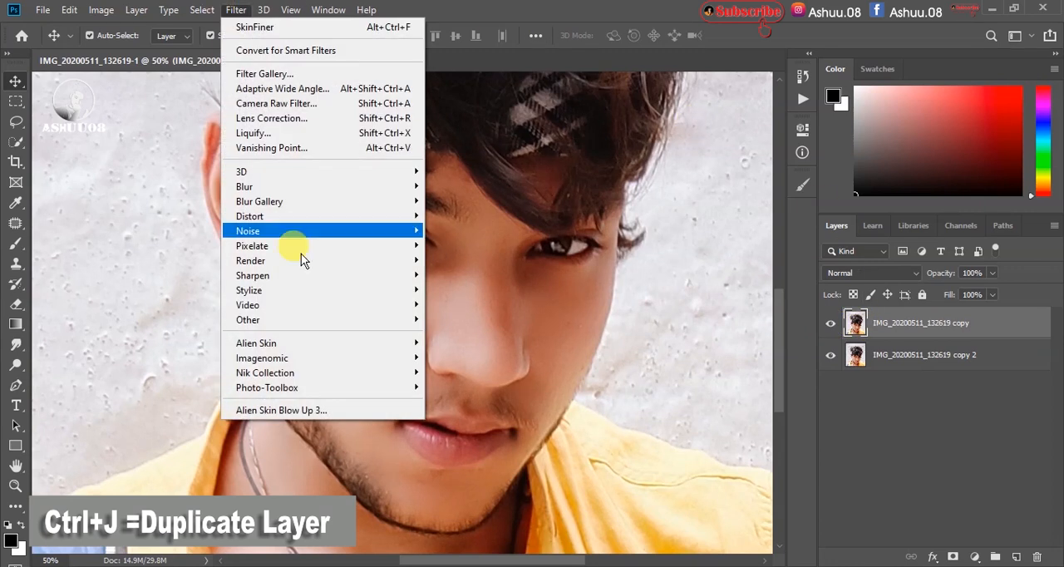
pyautogui.click(881, 329)
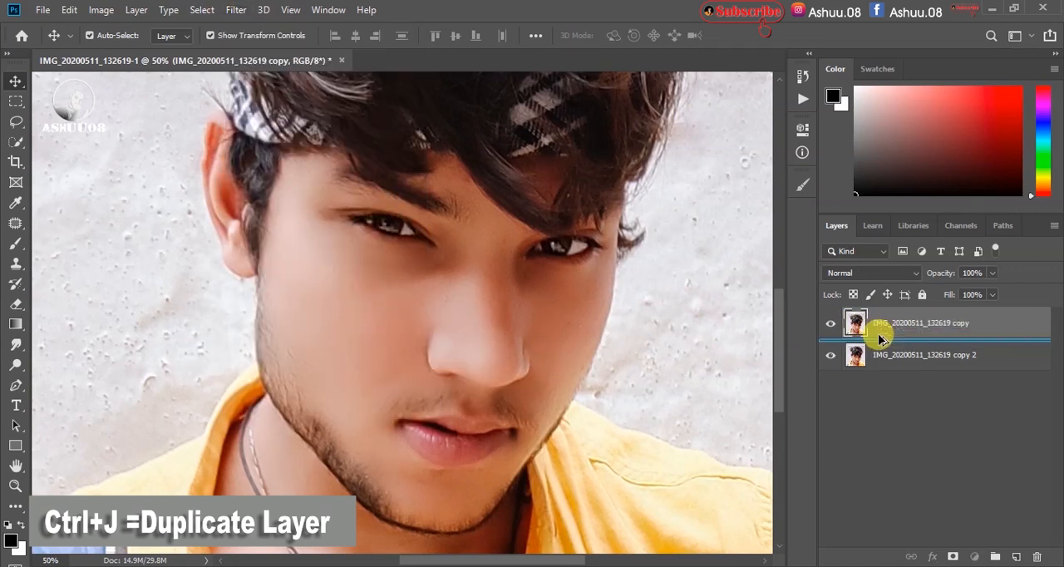
pyautogui.hotkey('ctrl', 'j')
# Step: Apply a High Pass filter with a radius of 2 pixels to the top layer
pyautogui.click(236, 10)
pyautogui.moveTo(304, 319)
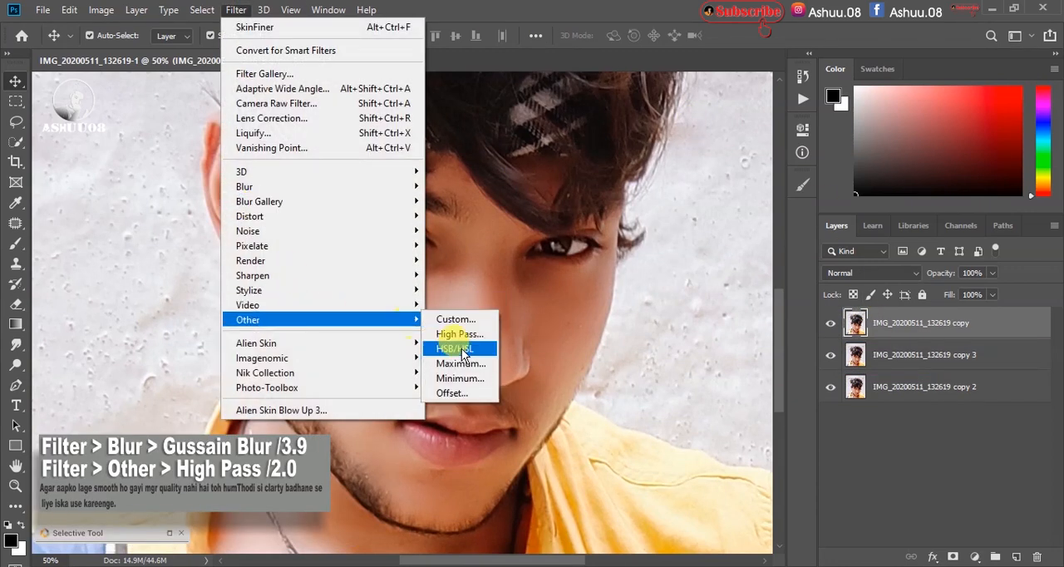
pyautogui.click(465, 337)
pyautogui.moveTo(512, 87); pyautogui.dragTo(672, 96)
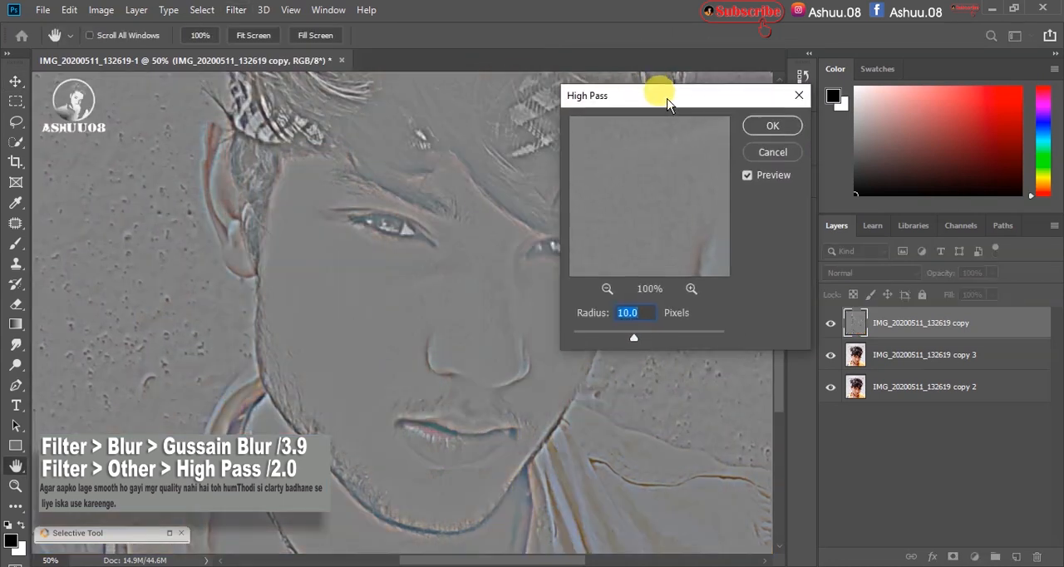
pyautogui.moveTo(609, 337); pyautogui.dragTo(587, 341)
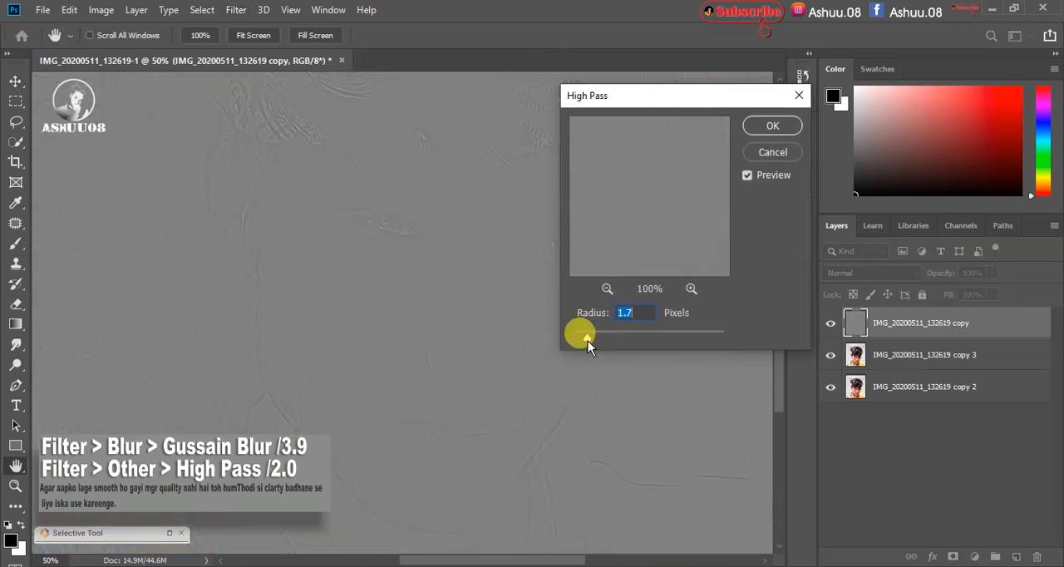
pyautogui.click(782, 125)
# Step: Set the high-pass layer's blend mode to Vivid Light and compare the photo with the effect off and on
pyautogui.click(887, 277)
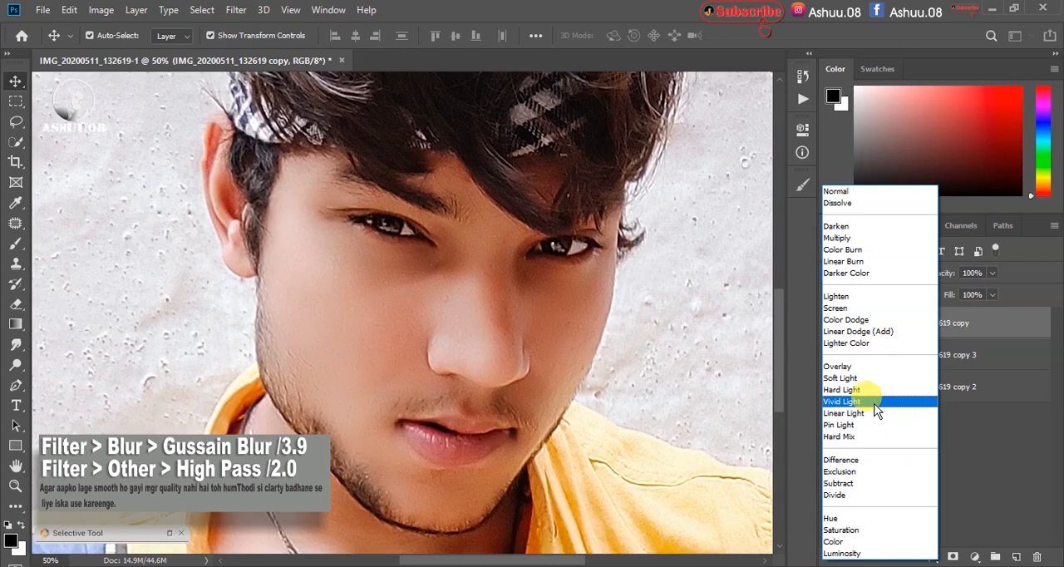
pyautogui.click(871, 401)
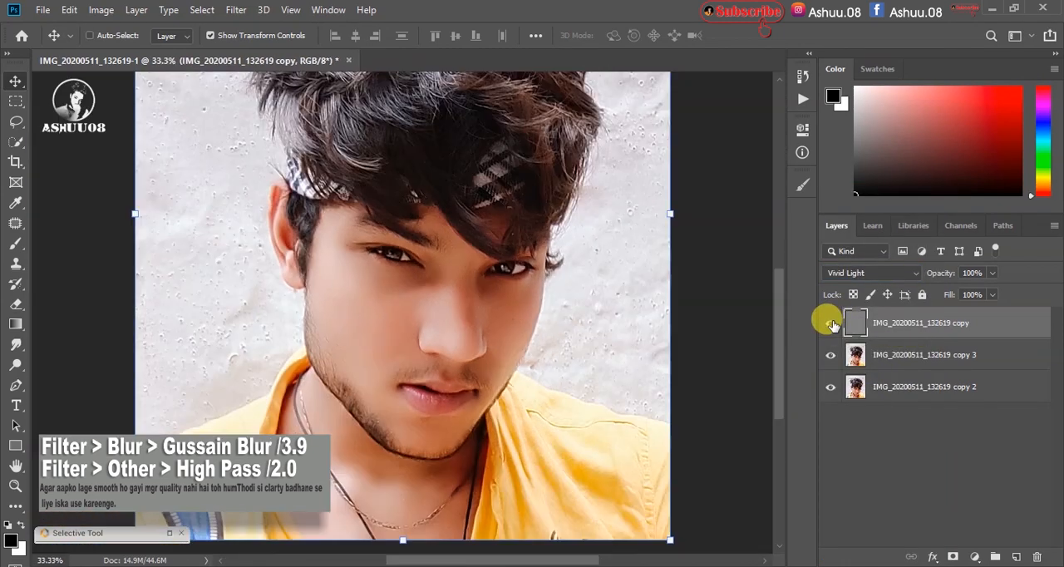
pyautogui.hotkey('ctrl', '-')
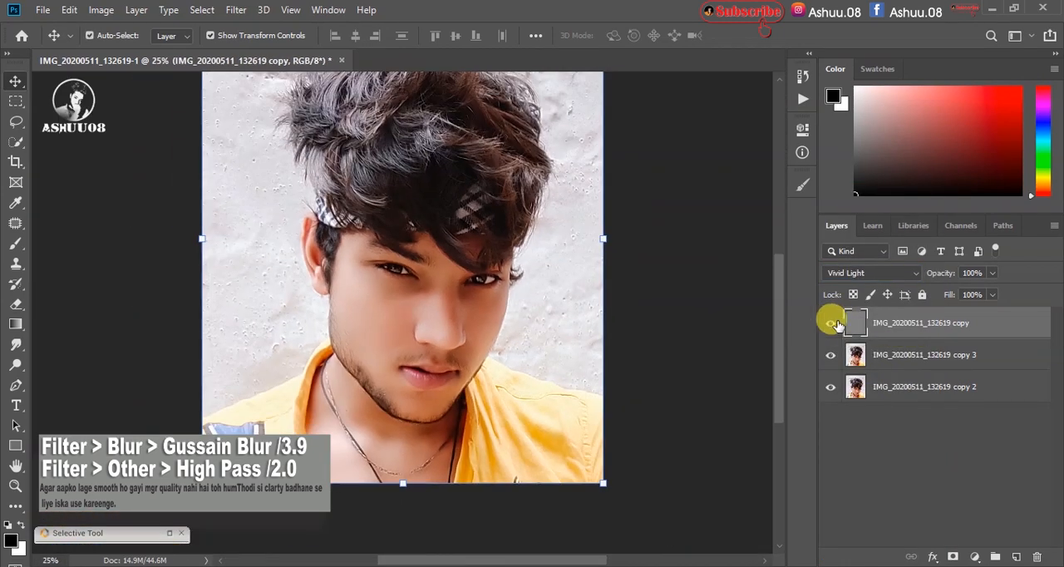
pyautogui.moveTo(832, 345); pyautogui.dragTo(828, 327)
pyautogui.click(829, 353)
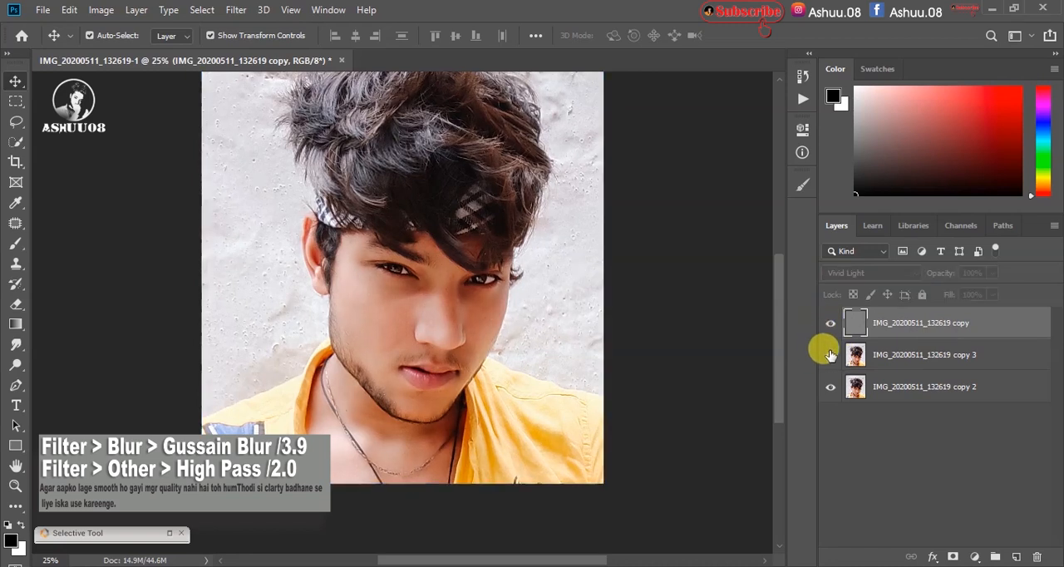
pyautogui.click(831, 322)
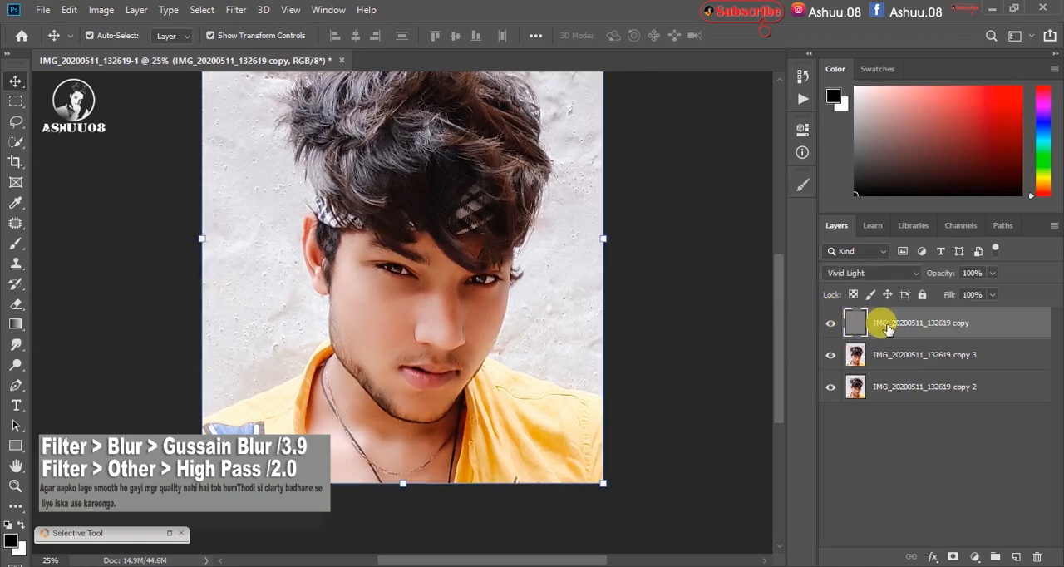
# Step: Duplicate the layer IMG_20200511_132619 copy 3 and hide the high-pass layer above it
pyautogui.click(904, 359)
pyautogui.moveTo(907, 360); pyautogui.dragTo(907, 369)
pyautogui.click(905, 359)
pyautogui.click(245, 13)
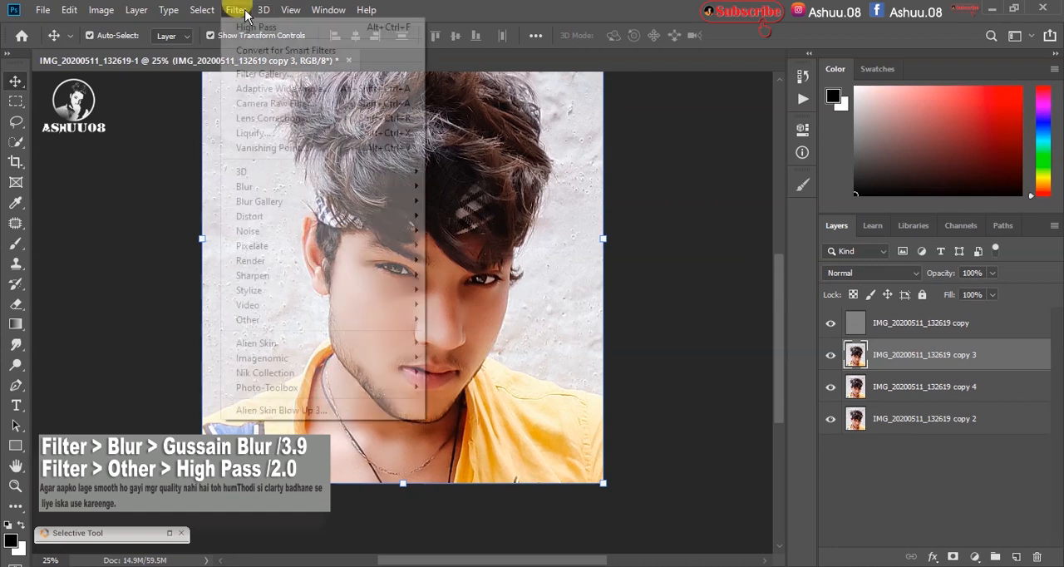
pyautogui.click(830, 323)
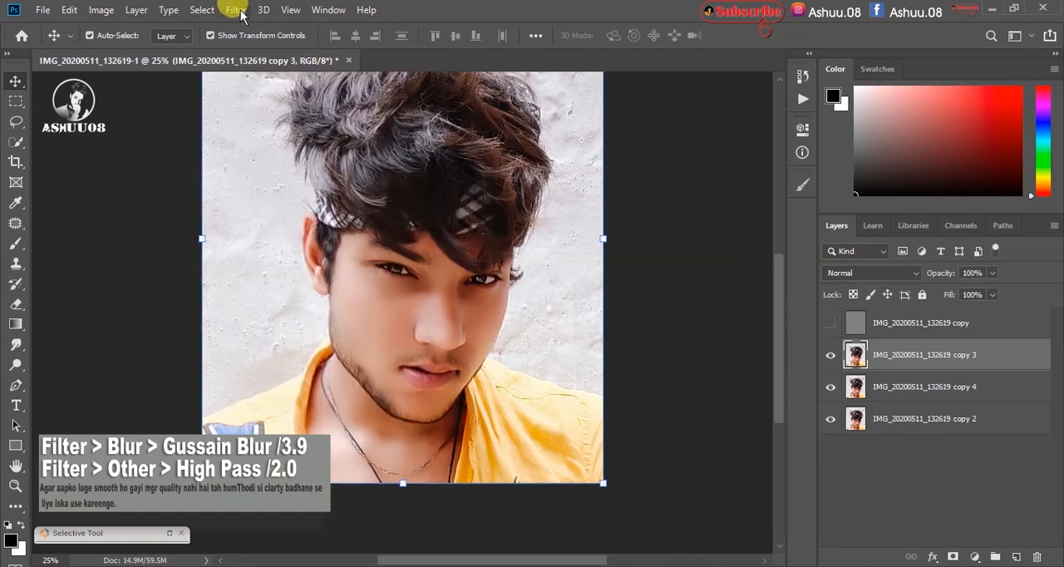
# Step: Apply a Gaussian Blur with a 3.9 pixel radius to layer copy 3 and show the high-pass layer again
pyautogui.click(236, 11)
pyautogui.moveTo(309, 178)
pyautogui.click(462, 246)
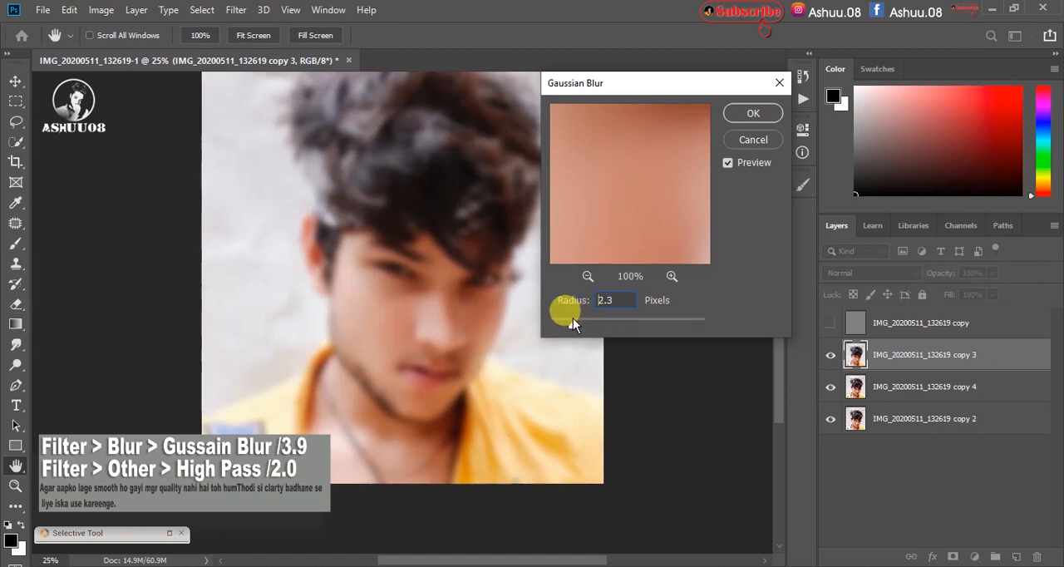
pyautogui.moveTo(573, 318); pyautogui.dragTo(585, 319)
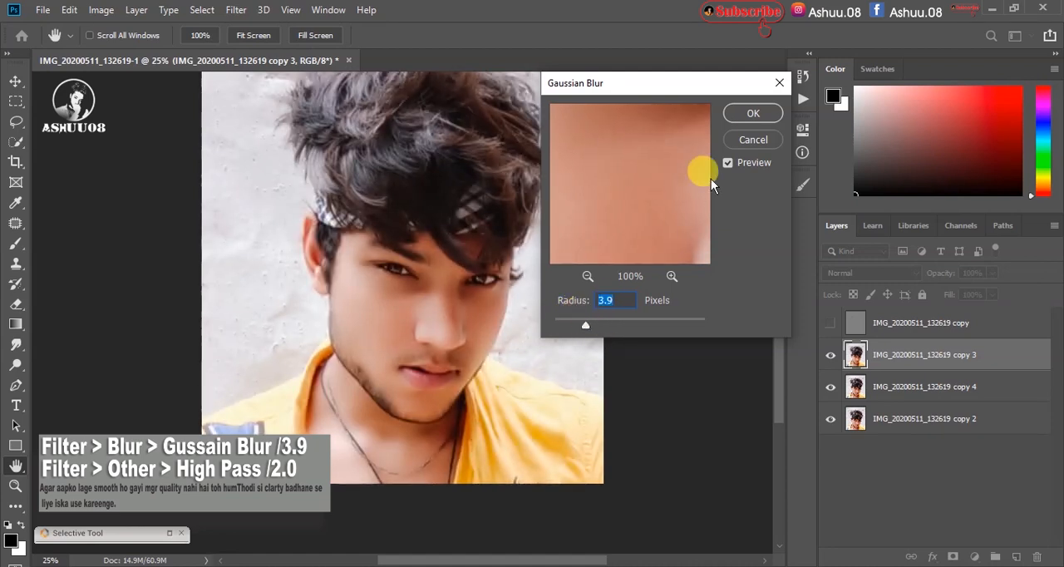
pyautogui.click(750, 113)
pyautogui.click(831, 324)
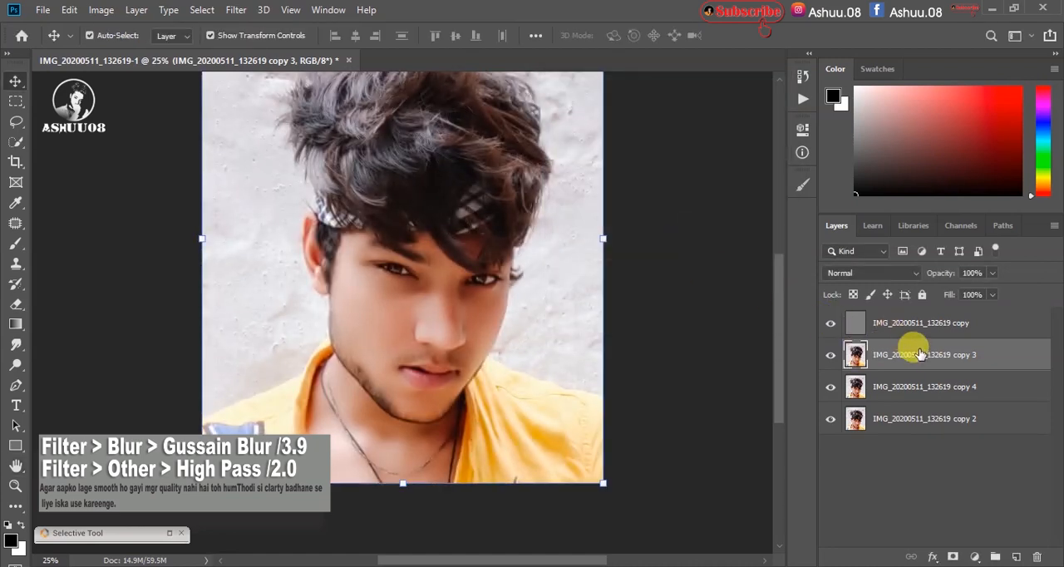
# Step: Compare the skin detail on the face with the high-pass layer hidden and shown
pyautogui.hotkey('ctrl', '+')
pyautogui.hotkey('ctrl', '+')
pyautogui.hotkey('ctrl', '+')
pyautogui.hotkey('ctrl', '+')
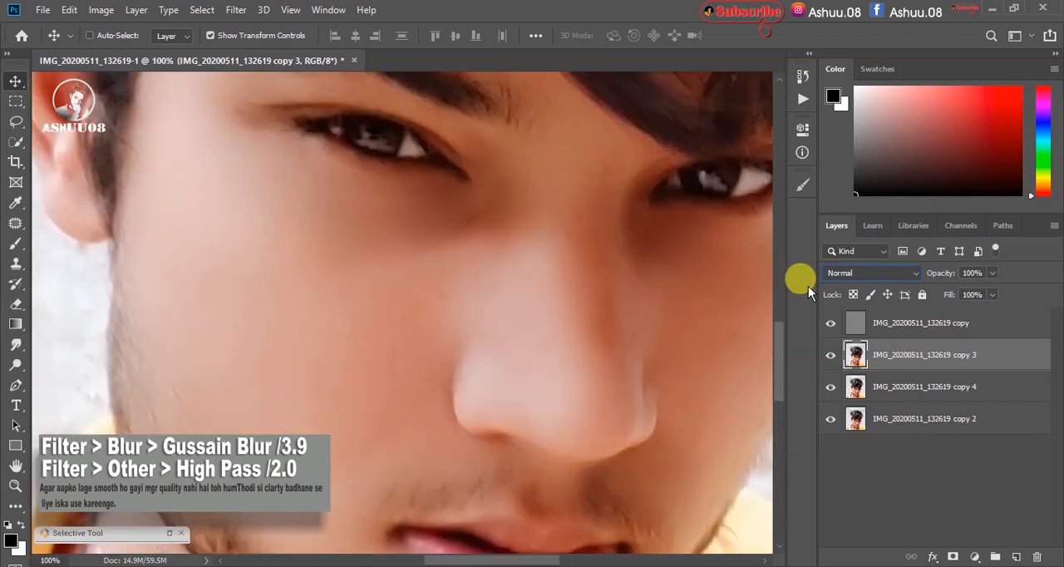
pyautogui.hotkey('ctrl', '-')
pyautogui.click(830, 324)
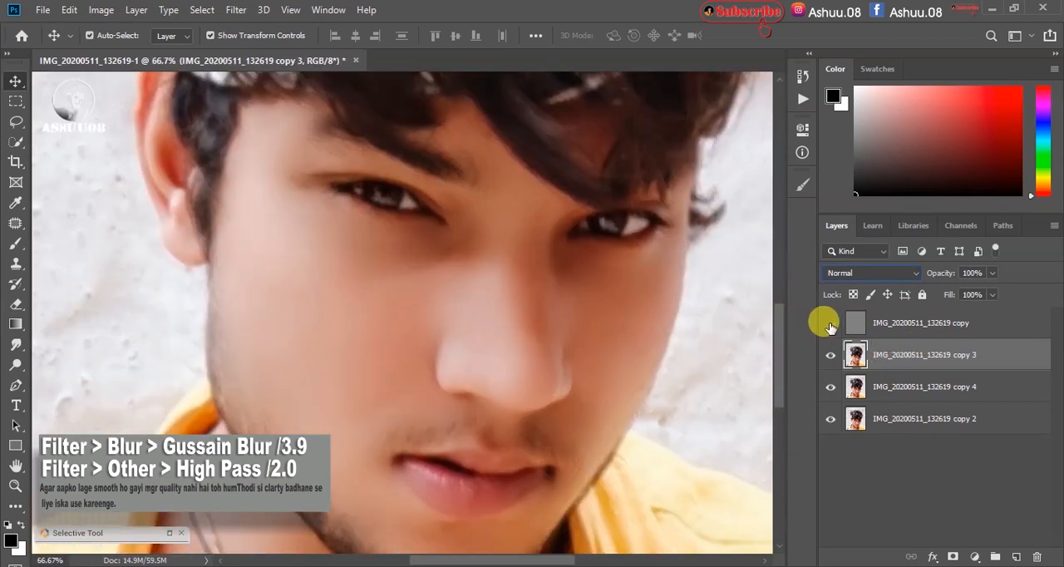
pyautogui.click(831, 324)
pyautogui.click(831, 323)
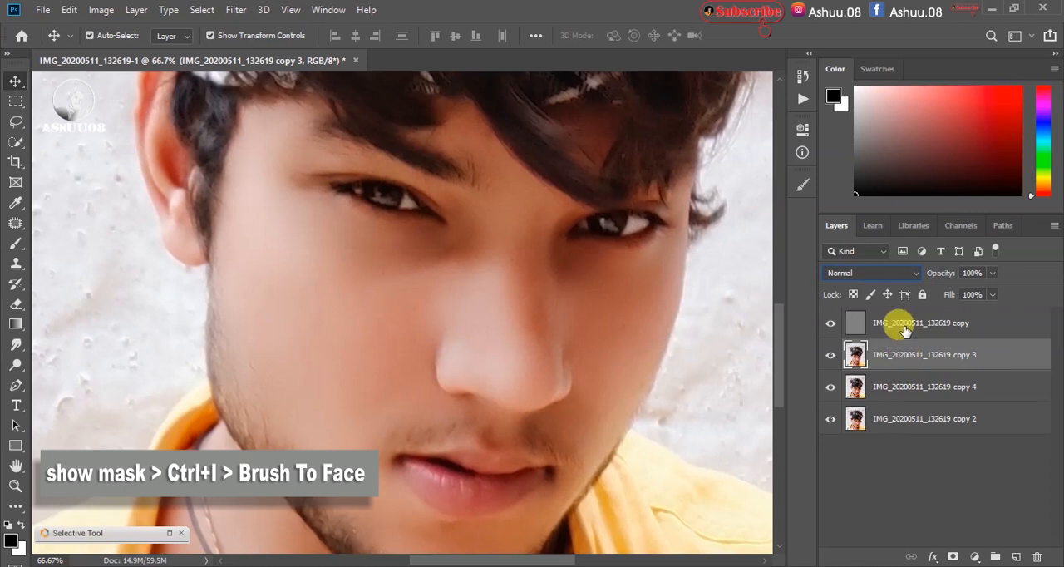
# Step: Merge the high-pass layer with the blurred layer below it and give the merged layer an inverted, black layer mask
pyautogui.keyDown('ctrl'); pyautogui.click(905, 328); pyautogui.keyUp('ctrl')
pyautogui.rightClick(903, 324)
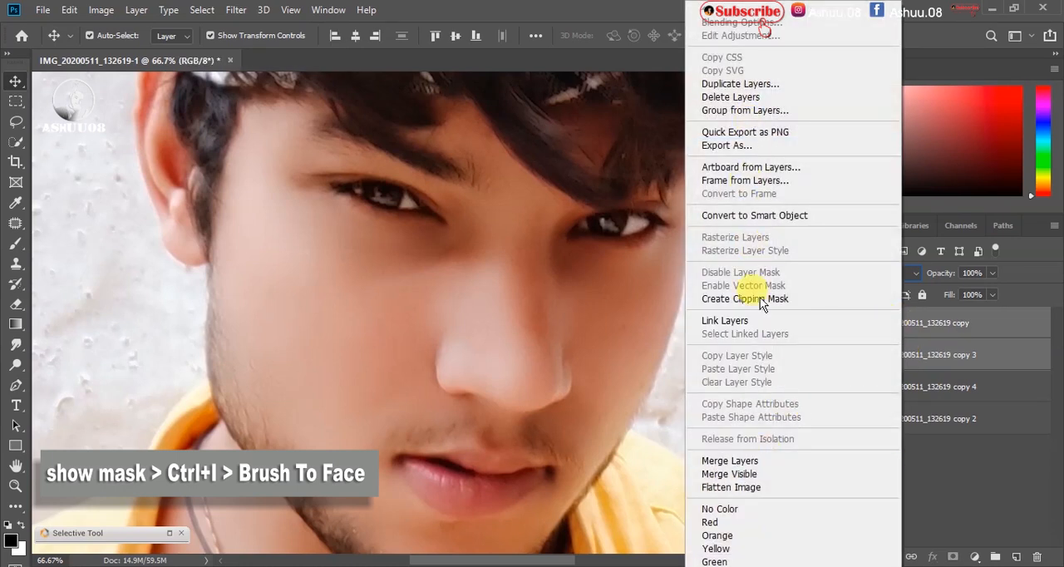
pyautogui.click(759, 460)
pyautogui.click(952, 555)
pyautogui.hotkey('ctrl', 'i')
# Step: Paint white on the layer mask over the face and neck skin with a soft 125 px brush
pyautogui.click(16, 244)
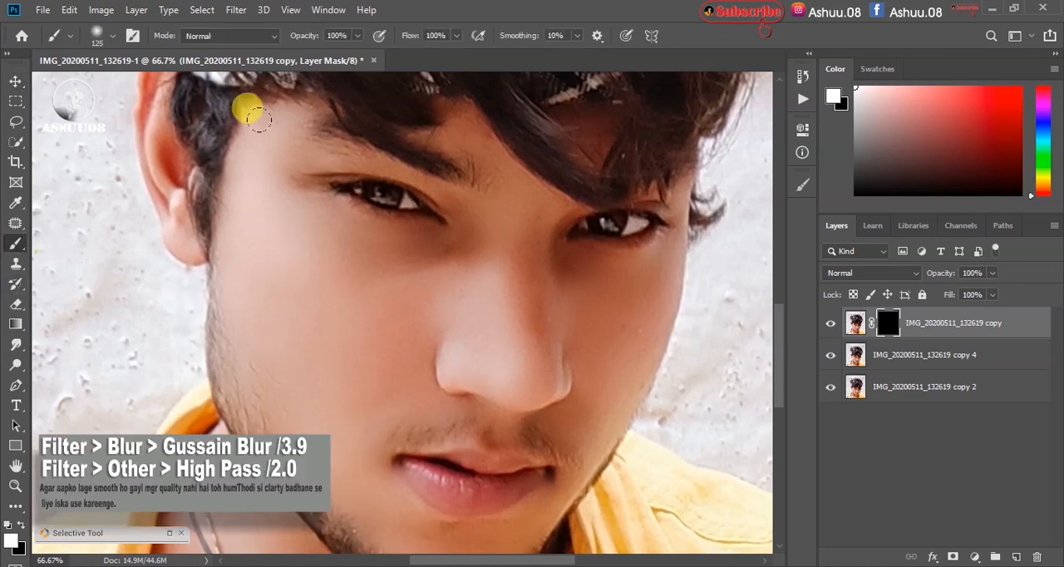
pyautogui.moveTo(254, 135)
pyautogui.mouseDown()
pyautogui.moveTo(242, 312)
pyautogui.moveTo(286, 305)
pyautogui.mouseUp()
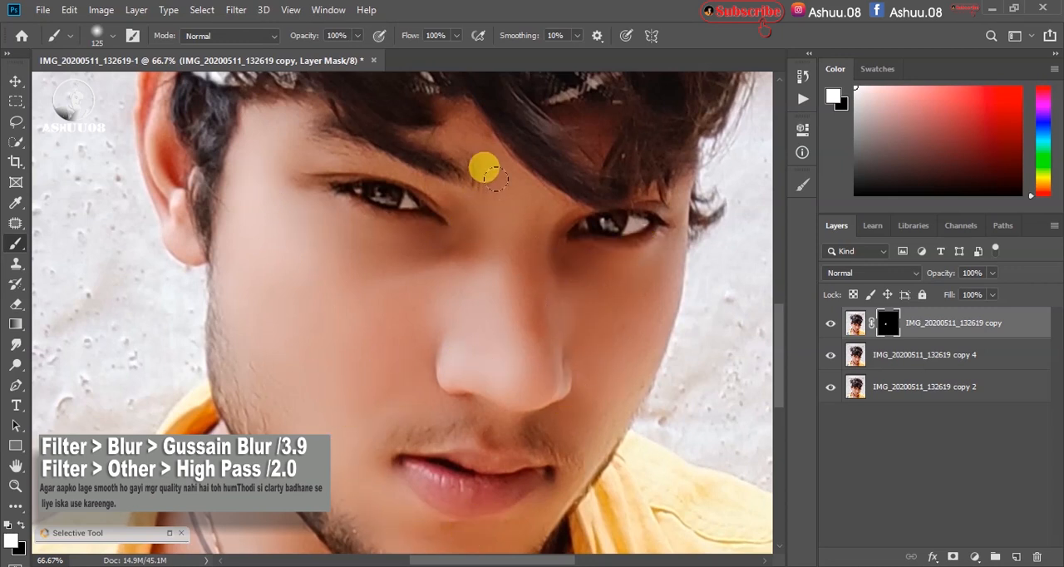
pyautogui.scroll(-5, 449, 116)
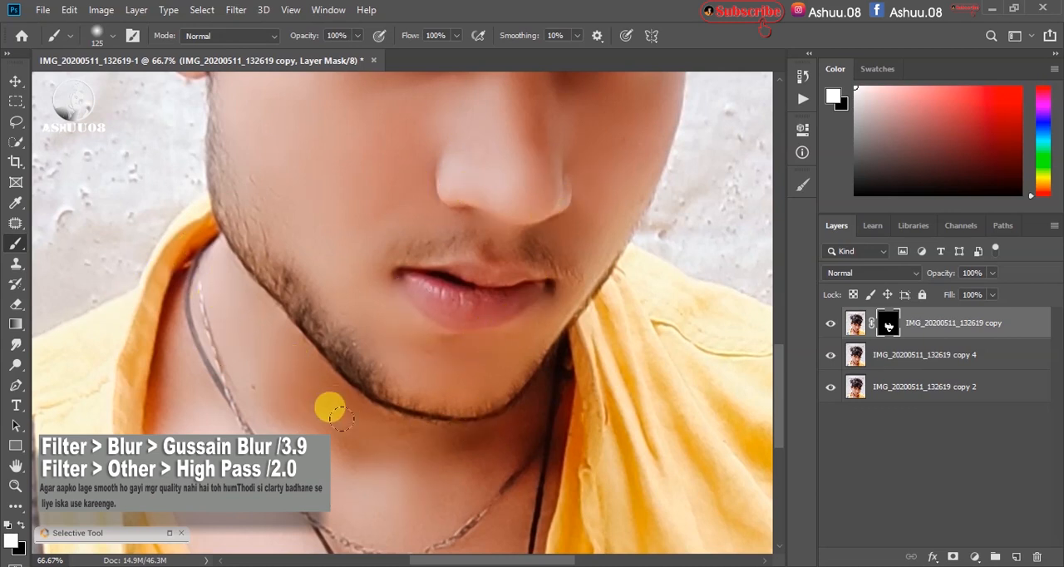
pyautogui.scroll(-3, 482, 356)
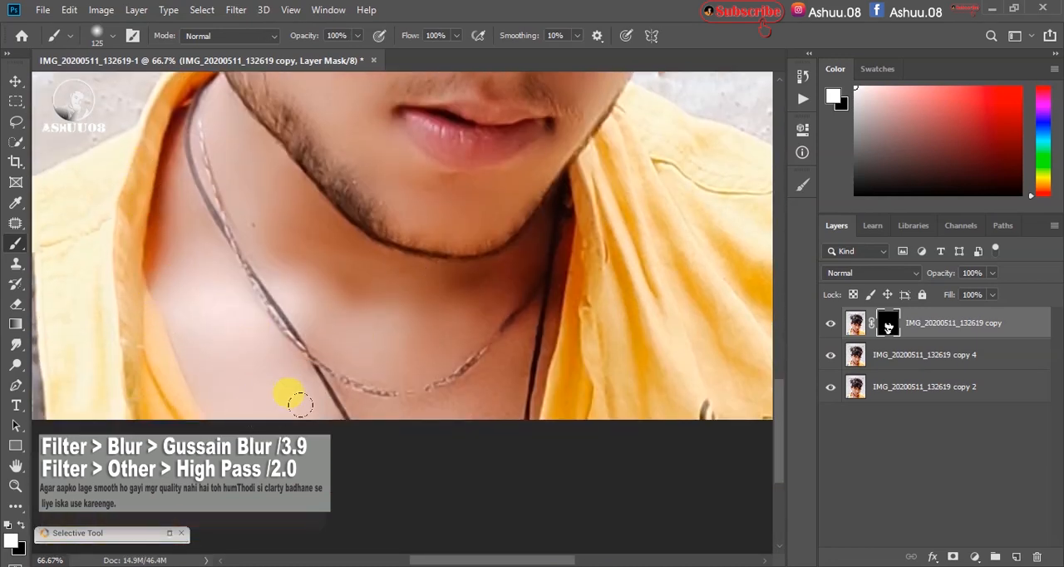
# Step: Compare the whole portrait and the face with the masked smoothing layer hidden and shown
pyautogui.hotkey('ctrl', '-')
pyautogui.hotkey('ctrl', '-')
pyautogui.hotkey('ctrl', '-')
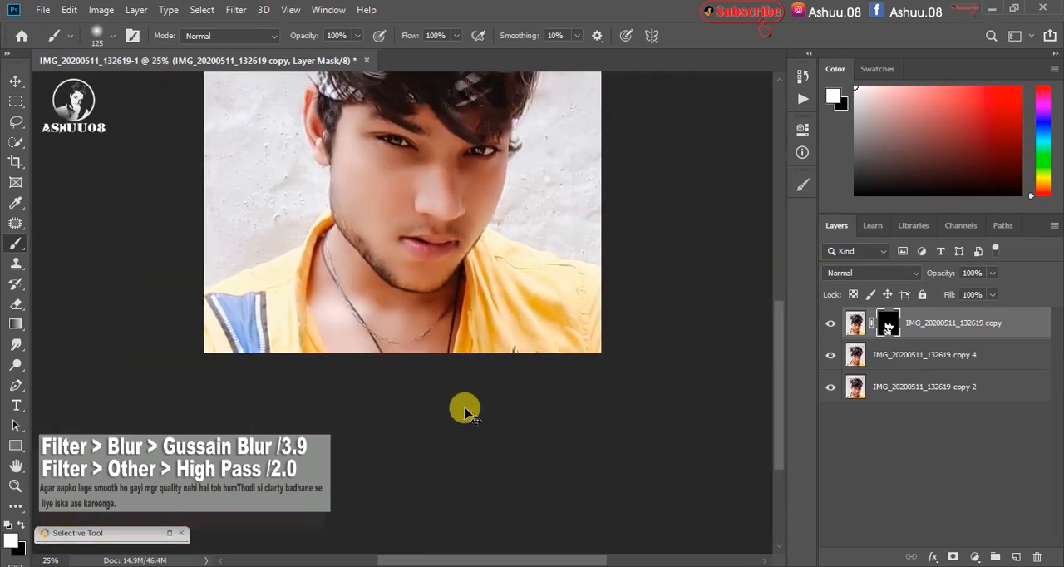
pyautogui.scroll(3, 464, 407)
pyautogui.click(829, 326)
pyautogui.hotkey('ctrl', '+')
pyautogui.hotkey('ctrl', '+')
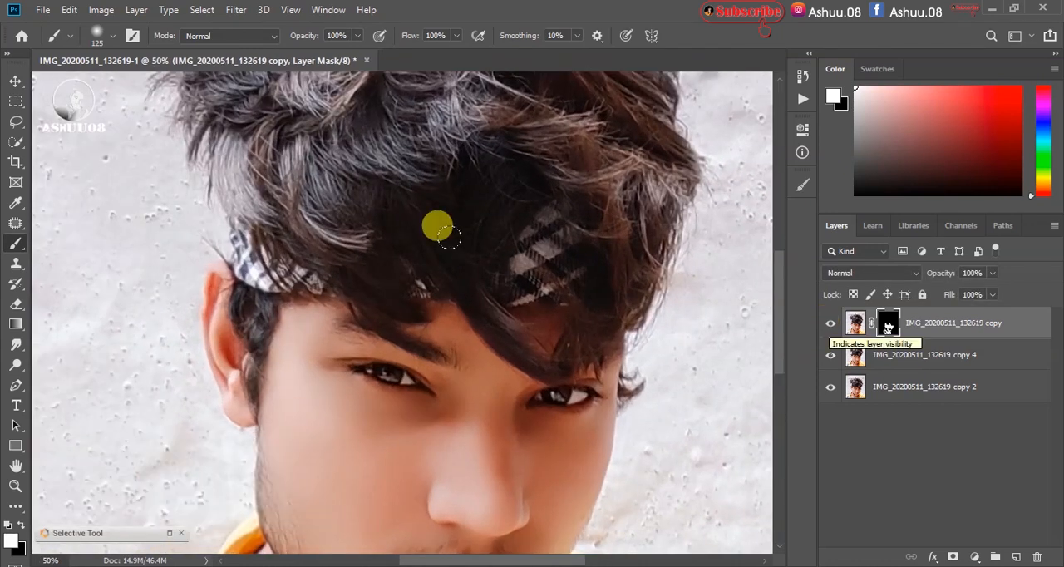
# Step: Compare the skin around the eyes, cheek and nose at 100% with the masked smoothing layer hidden and shown
pyautogui.scroll(-3, 442, 230)
pyautogui.hotkey('ctrl', '+')
pyautogui.hotkey('ctrl', '+')
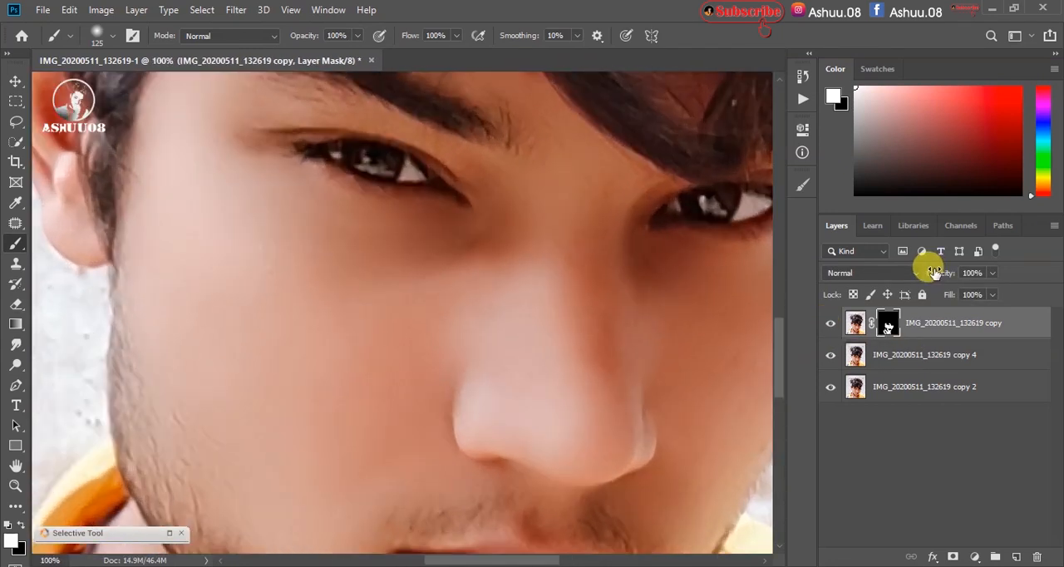
pyautogui.click(830, 326)
pyautogui.click(831, 327)
pyautogui.click(831, 328)
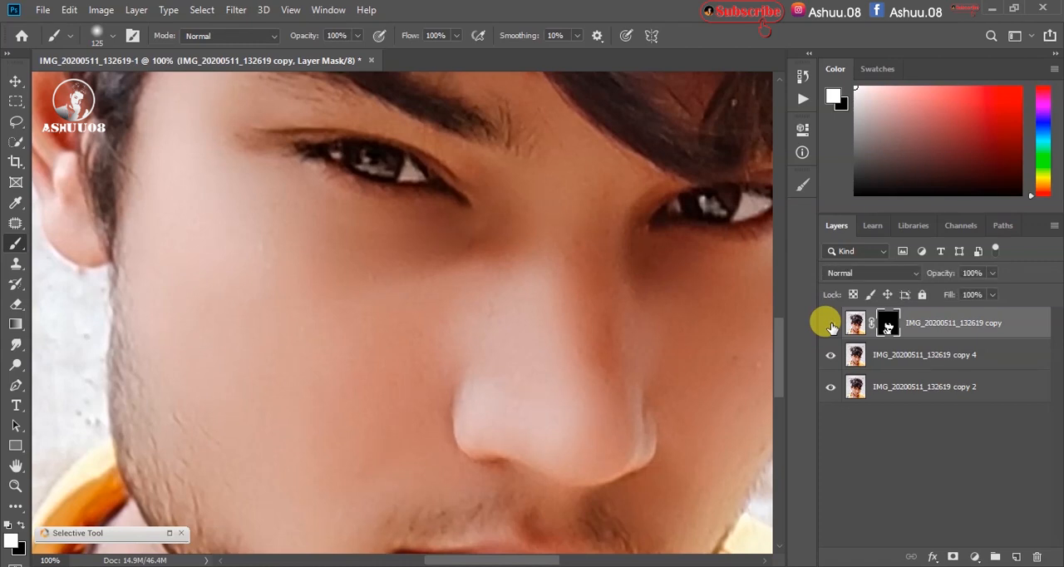
# Step: Merge the masked smoothing layer with the copy 4 layer below it and compare the face with the merged layer hidden and shown
pyautogui.click(882, 361)
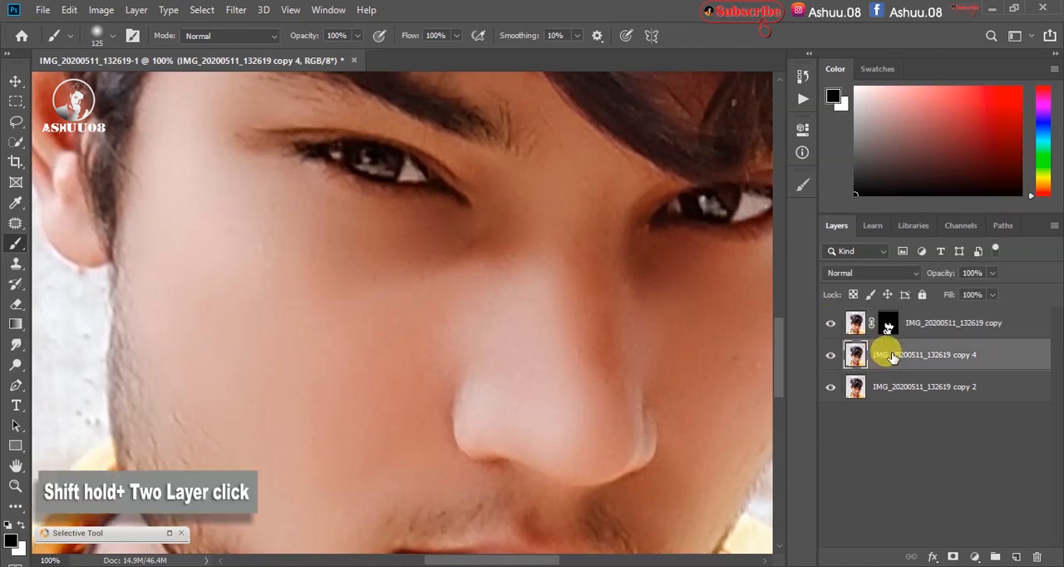
pyautogui.keyDown('shift'); pyautogui.click(861, 331); pyautogui.keyUp('shift')
pyautogui.rightClick(861, 336)
pyautogui.click(785, 463)
pyautogui.click(831, 324)
pyautogui.click(831, 324)
pyautogui.click(831, 324)
pyautogui.click(831, 324)
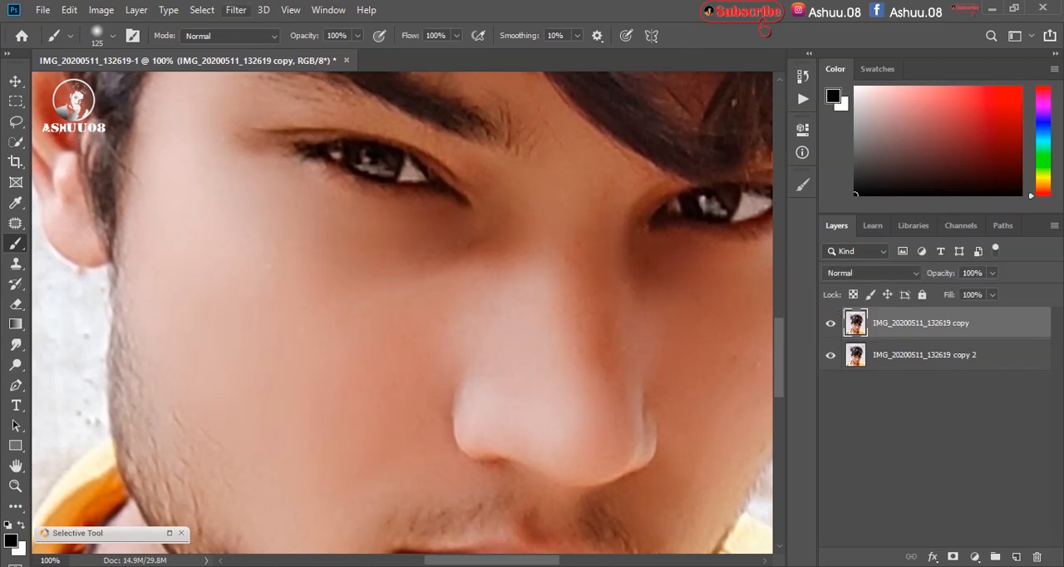
# Step: Start the Camera Raw filter on the merged layer and set the sharpening amount to 96 and luminance noise reduction to 16
pyautogui.click(236, 10)
pyautogui.click(279, 123)
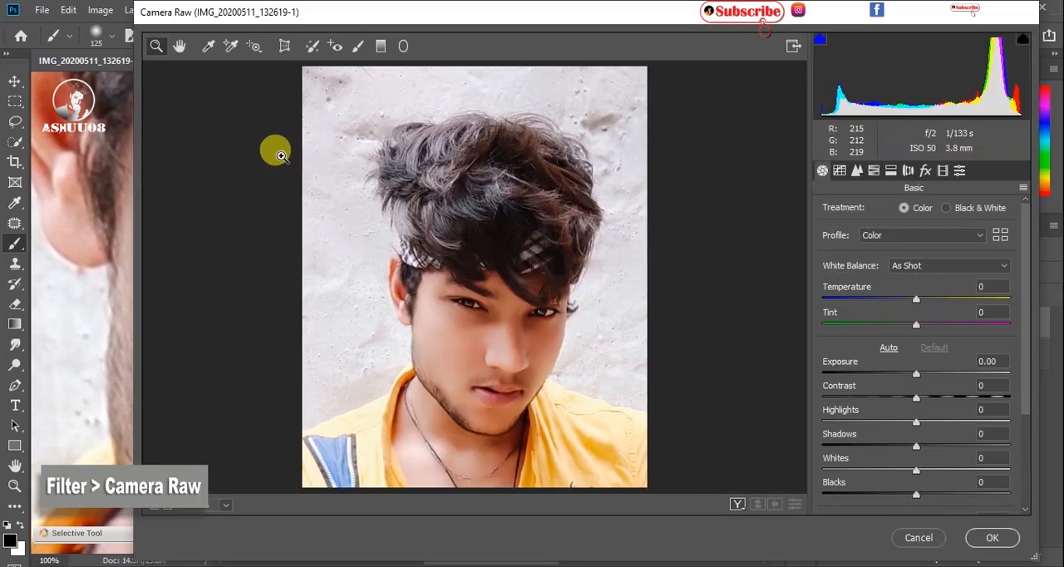
pyautogui.click(874, 171)
pyautogui.click(857, 170)
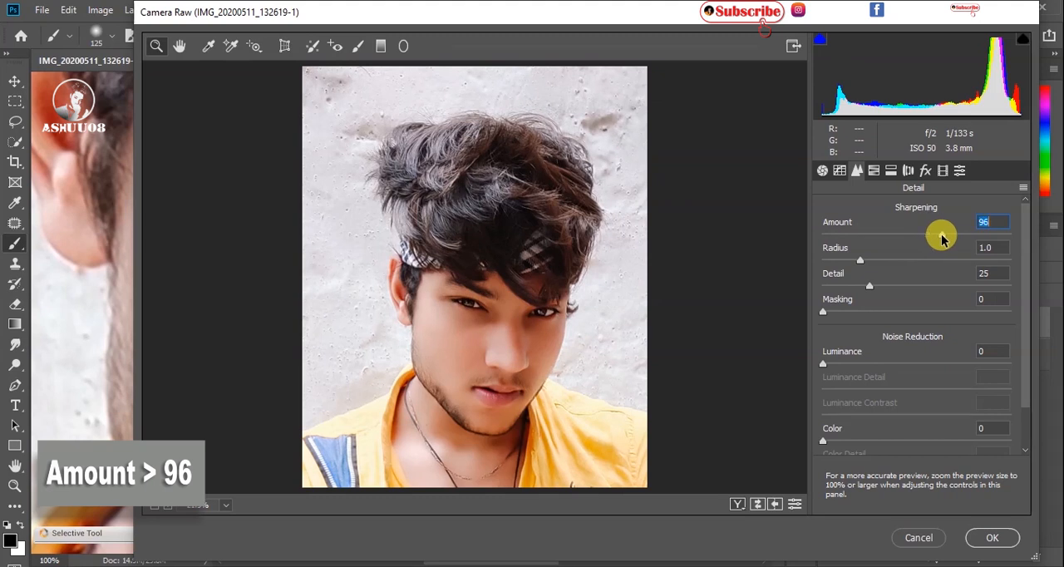
pyautogui.moveTo(834, 363); pyautogui.dragTo(853, 363)
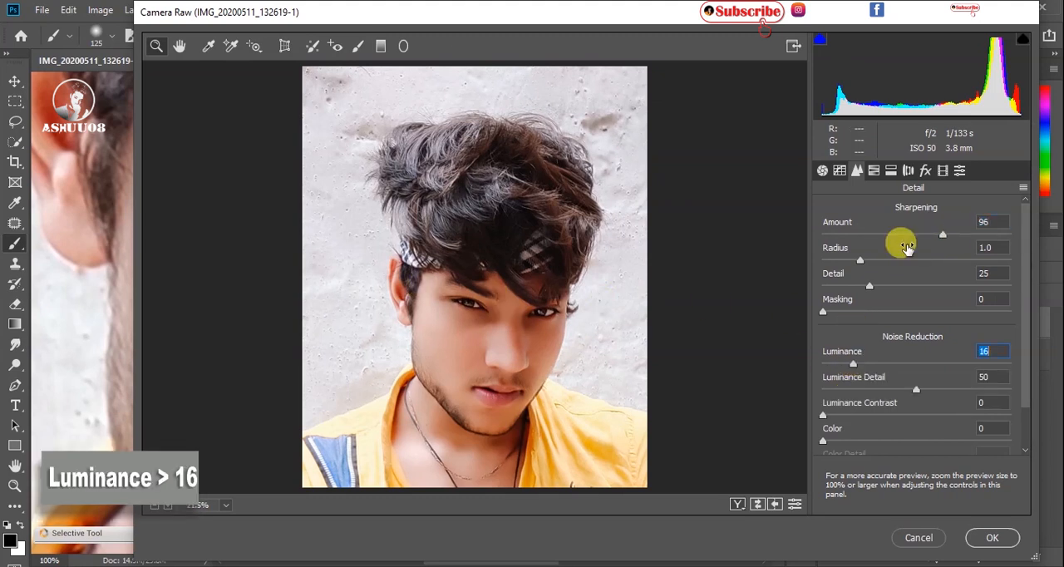
# Step: Set the Oranges hue to +11 and the Oranges luminance to +12 in the HSL adjustments
pyautogui.click(874, 170)
pyautogui.moveTo(917, 291); pyautogui.dragTo(960, 293)
pyautogui.click(831, 211)
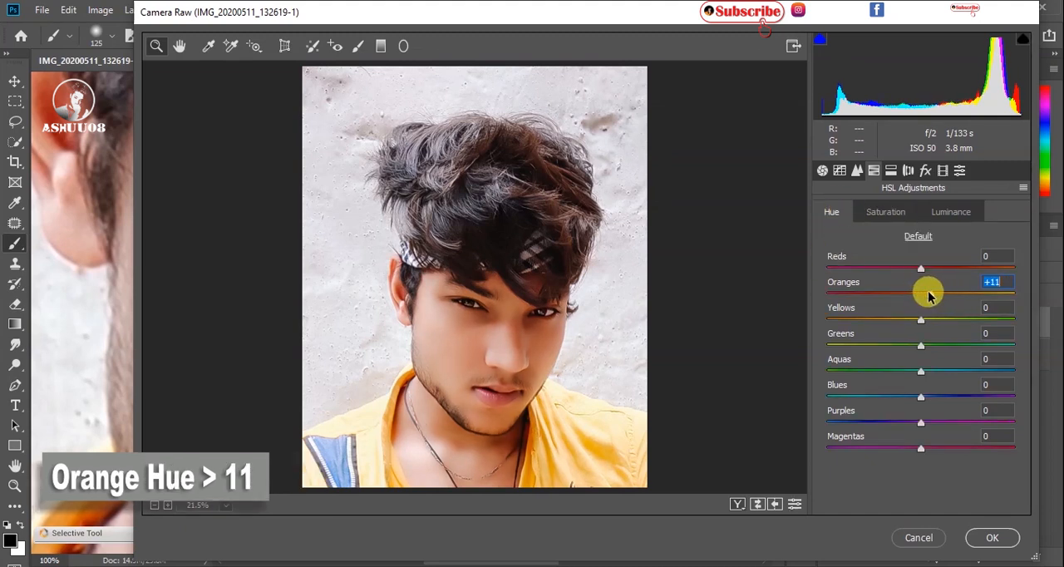
pyautogui.click(948, 209)
pyautogui.moveTo(921, 293); pyautogui.dragTo(931, 294)
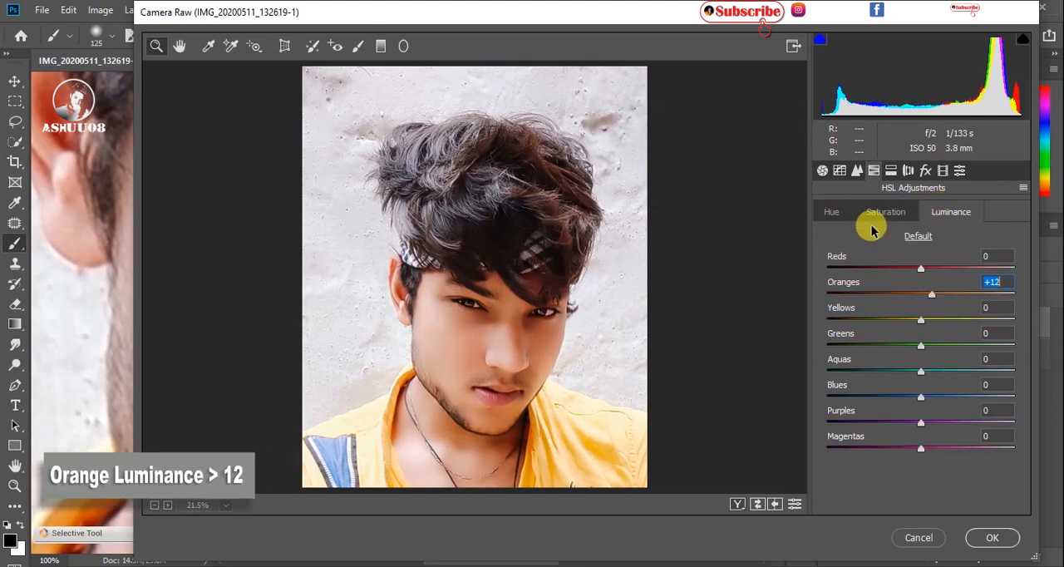
# Step: Set Whites to -82 and Contrast to +15 in the basic tone adjustments
pyautogui.click(822, 170)
pyautogui.moveTo(916, 469); pyautogui.dragTo(840, 470)
pyautogui.scroll(-1, 904, 407)
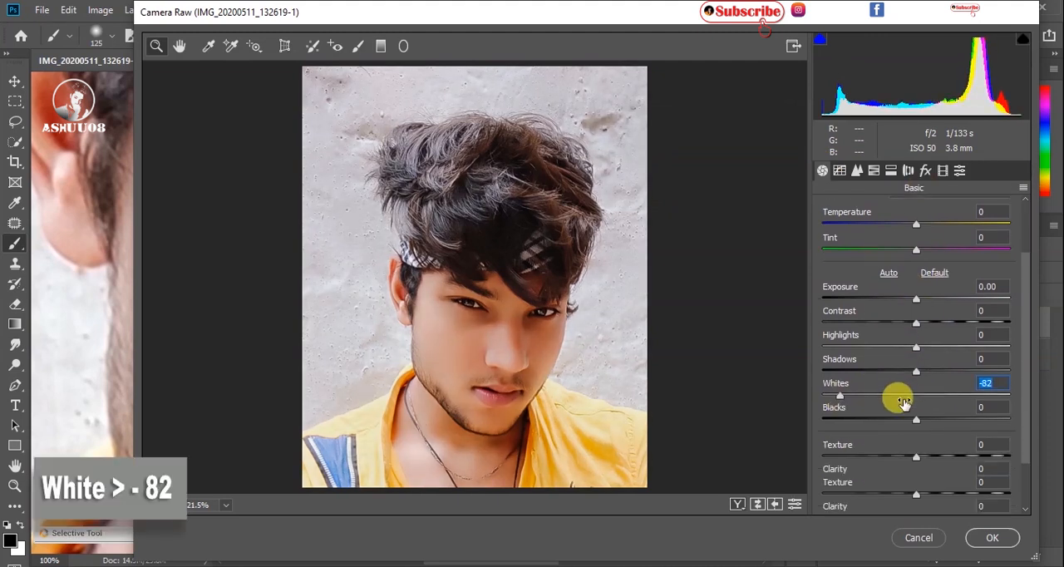
pyautogui.scroll(-1, 904, 407)
pyautogui.moveTo(917, 321); pyautogui.dragTo(928, 320)
# Step: Set Clarity to +31, Vibrance to +13 and Saturation to -8, and apply the Camera Raw filter
pyautogui.scroll(-2, 914, 340)
pyautogui.moveTo(916, 416); pyautogui.dragTo(948, 422)
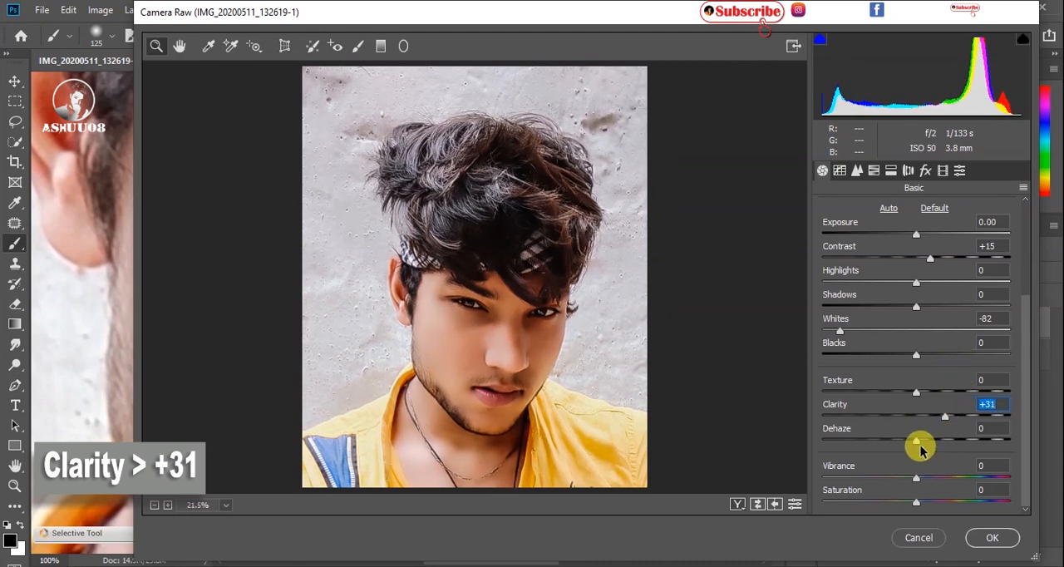
pyautogui.click(930, 480)
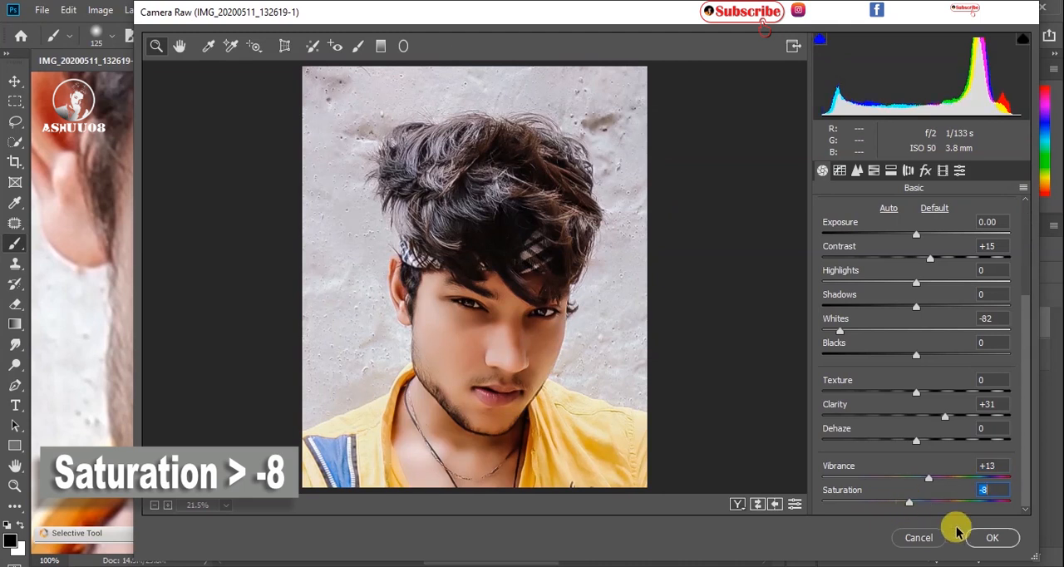
pyautogui.click(992, 538)
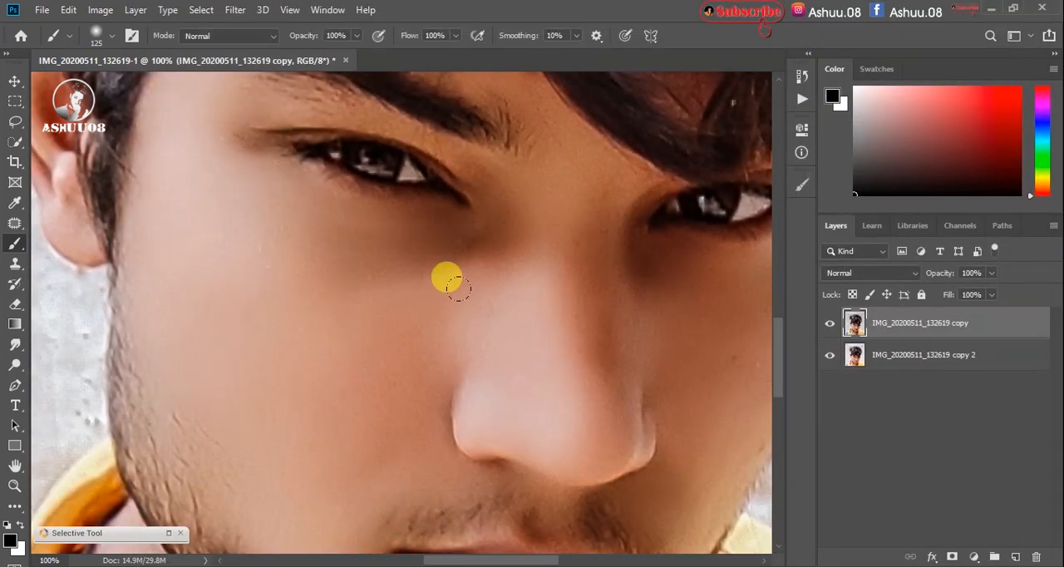
# Step: Compare the portrait at 25% with the Camera Raw adjusted layer hidden and shown
pyautogui.hotkey('ctrl', '-')
pyautogui.hotkey('ctrl', '-')
pyautogui.hotkey('ctrl', '-')
pyautogui.hotkey('ctrl', '-')
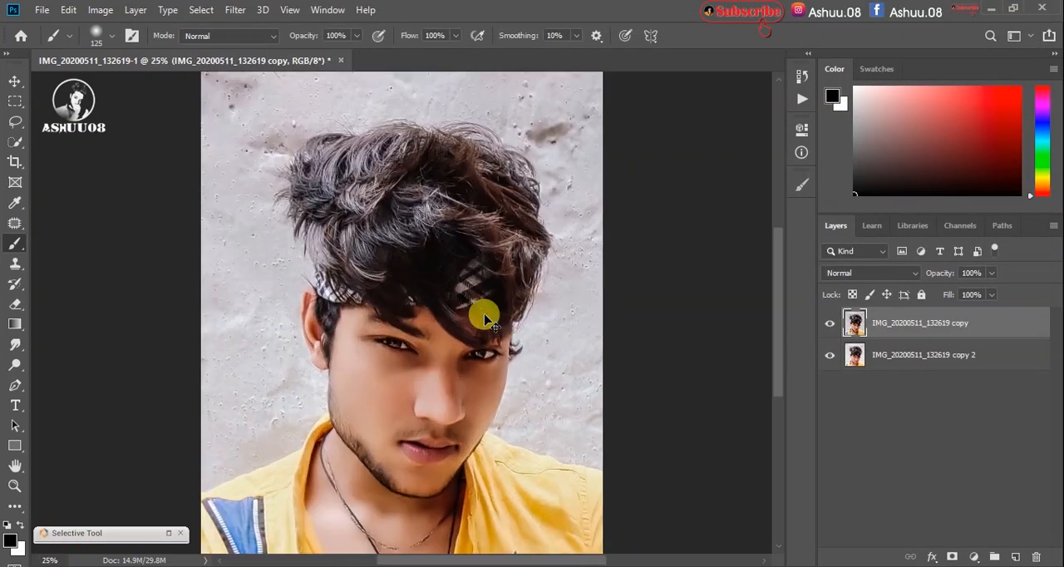
pyautogui.click(830, 323)
pyautogui.click(830, 325)
# Step: Start another Camera Raw filter and darken the edges with a post-crop vignetting amount of -37 and a lens correction vignetting amount of -38
pyautogui.click(237, 11)
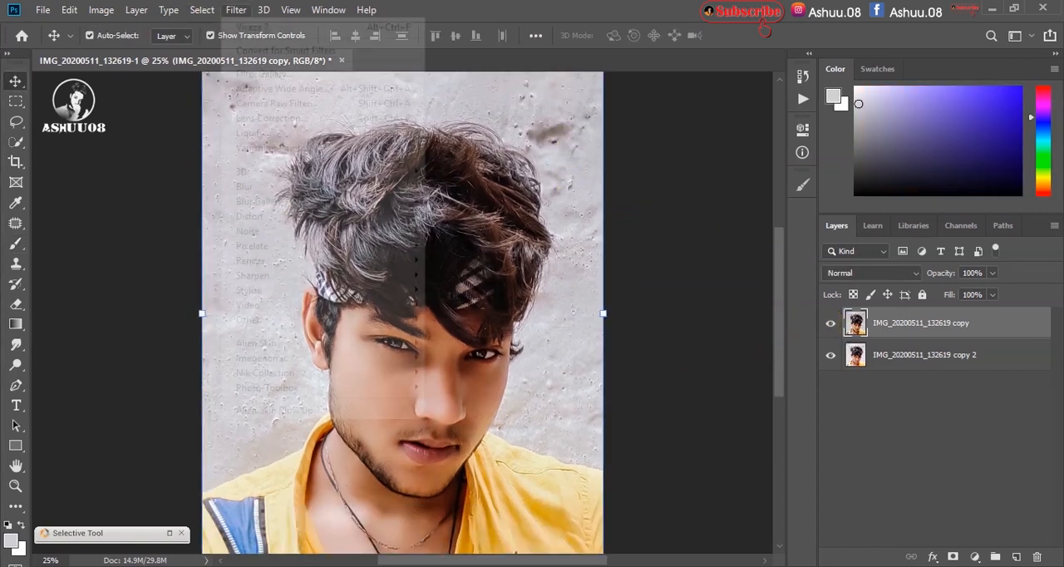
pyautogui.click(297, 105)
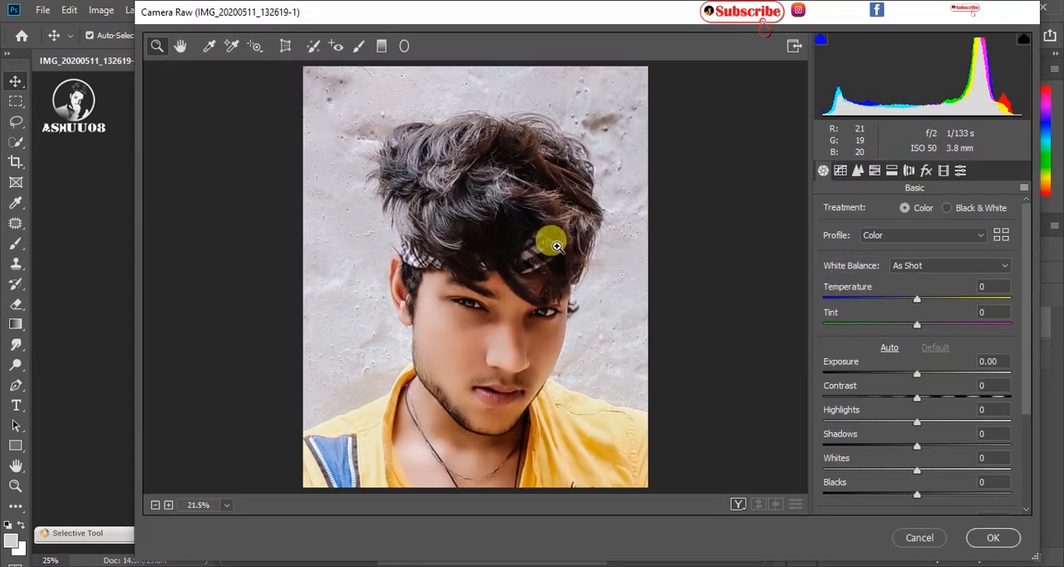
pyautogui.click(893, 172)
pyautogui.click(873, 170)
pyautogui.click(926, 171)
pyautogui.moveTo(921, 374); pyautogui.dragTo(887, 374)
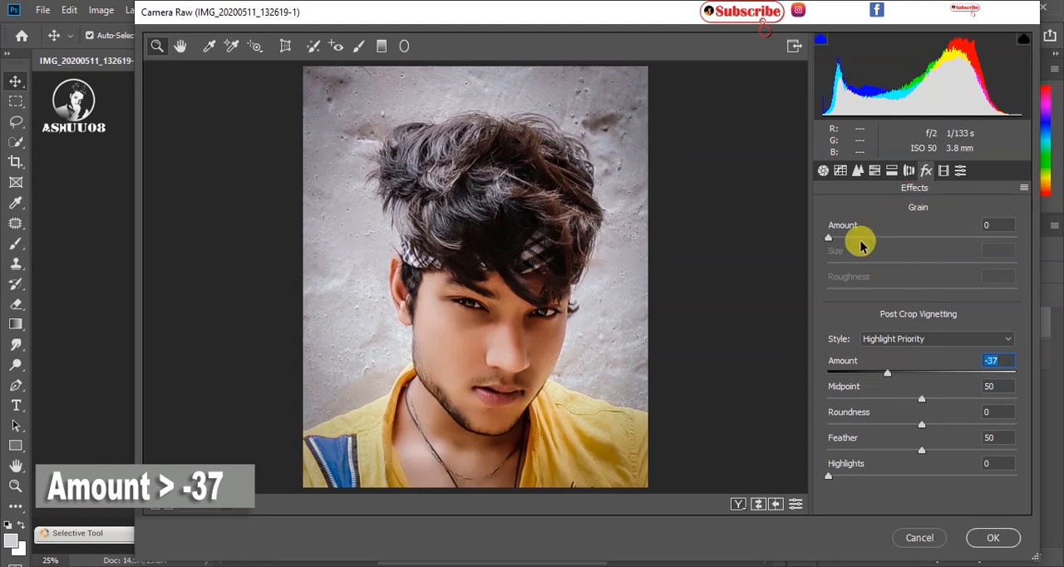
pyautogui.click(909, 170)
pyautogui.moveTo(917, 466); pyautogui.dragTo(879, 467)
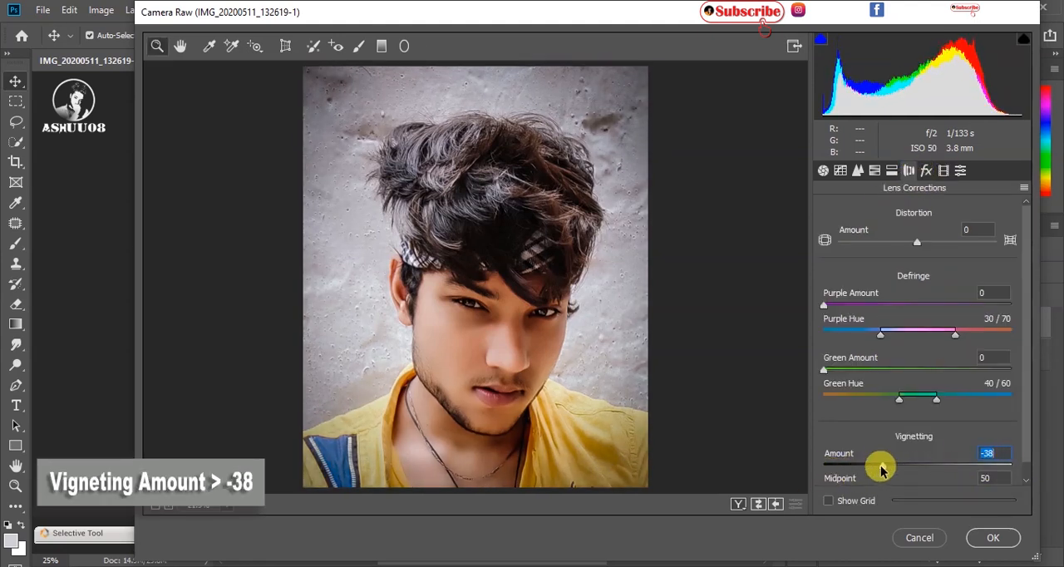
# Step: Set Dehaze to +15, Texture to +6 and Blacks to +13 in the basic adjustments
pyautogui.click(858, 172)
pyautogui.click(841, 171)
pyautogui.click(823, 171)
pyautogui.scroll(-1, 946, 409)
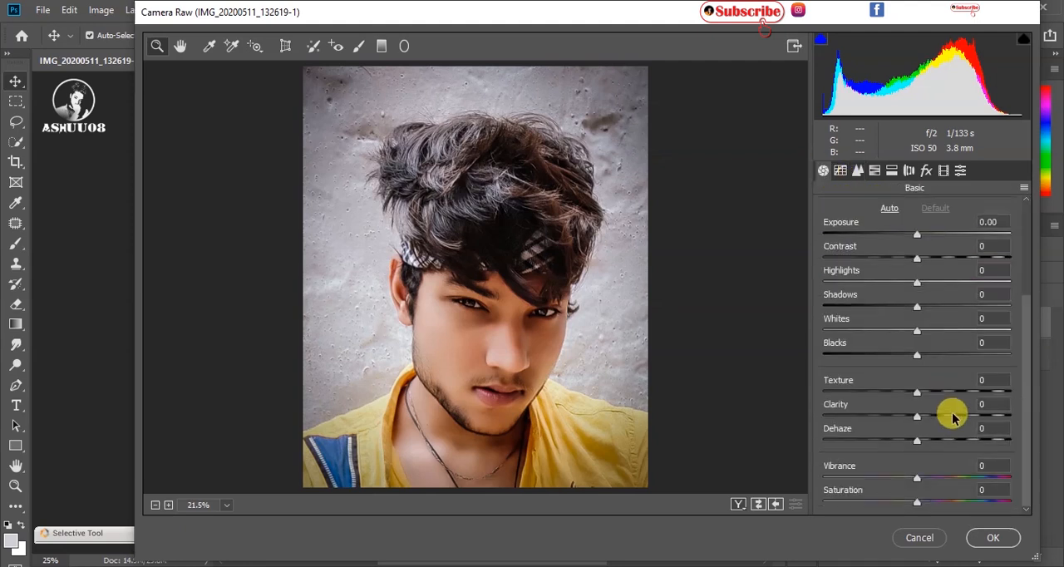
pyautogui.moveTo(936, 442); pyautogui.dragTo(932, 443)
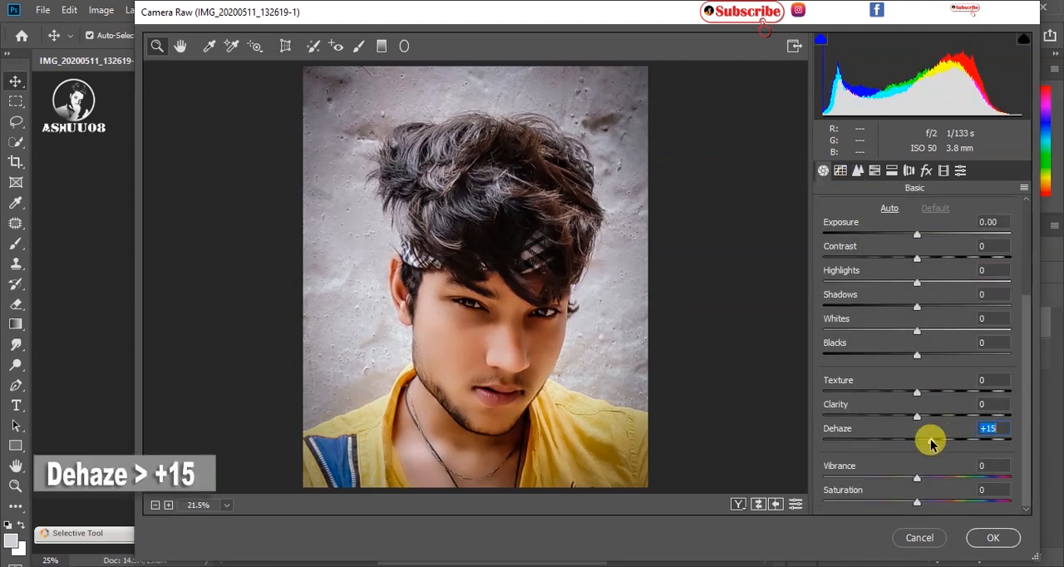
pyautogui.moveTo(921, 396); pyautogui.dragTo(923, 392)
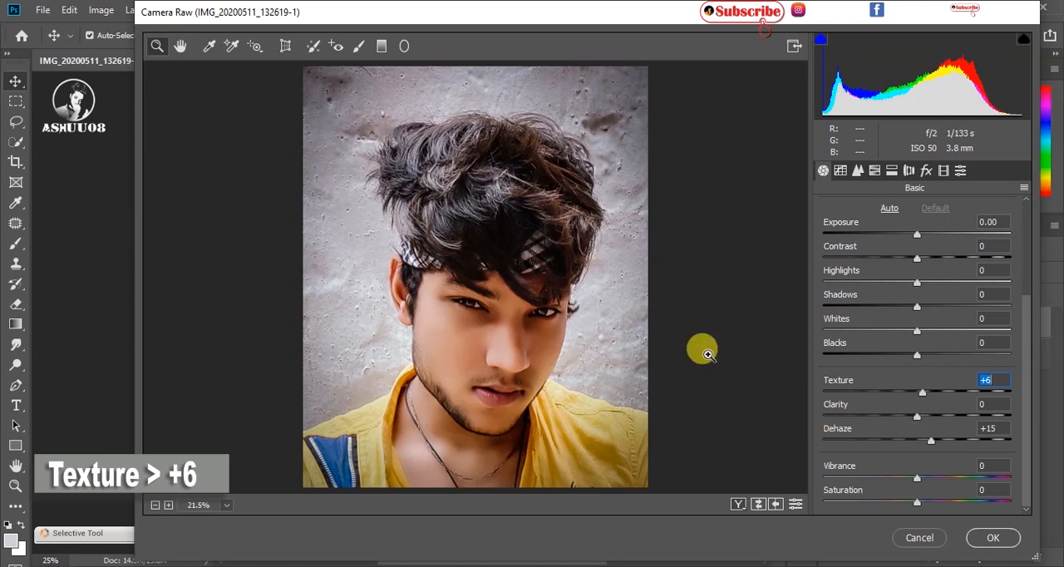
pyautogui.moveTo(925, 353); pyautogui.dragTo(929, 354)
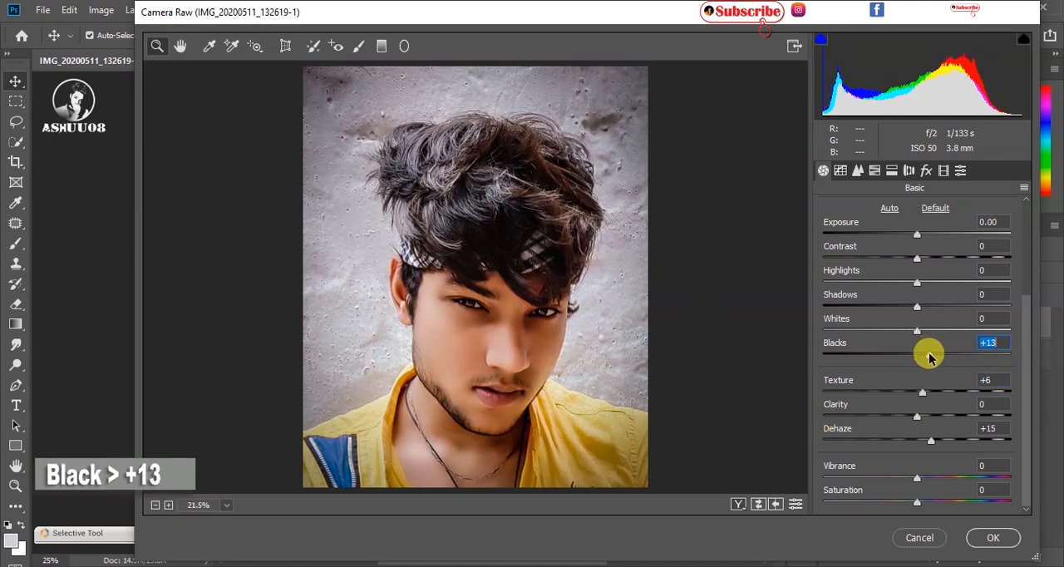
# Step: Set the Oranges and Yellows luminance to +8 each in the HSL adjustments and apply the Camera Raw filter
pyautogui.click(857, 170)
pyautogui.click(875, 171)
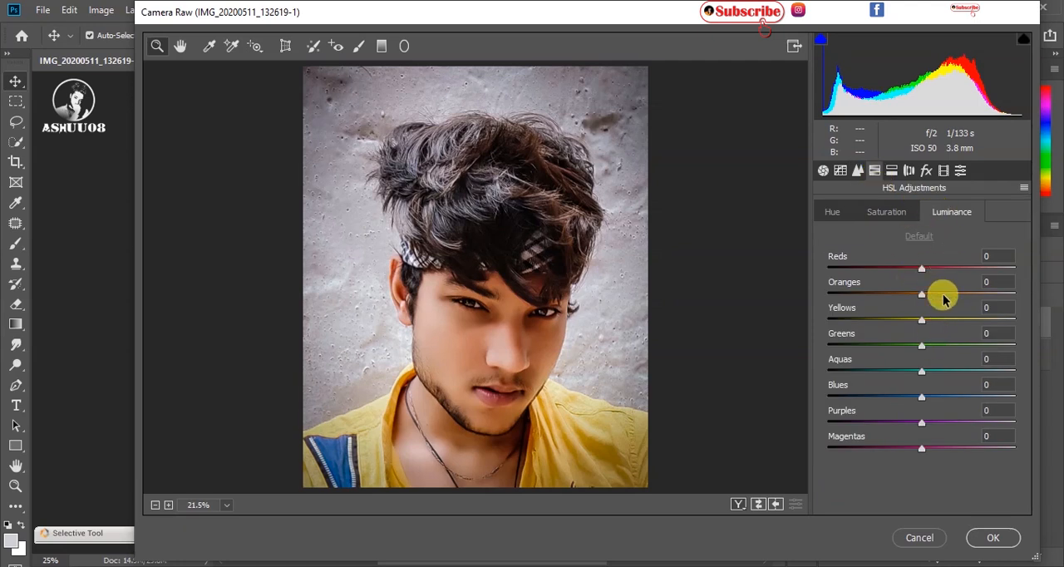
pyautogui.moveTo(922, 294); pyautogui.dragTo(929, 294)
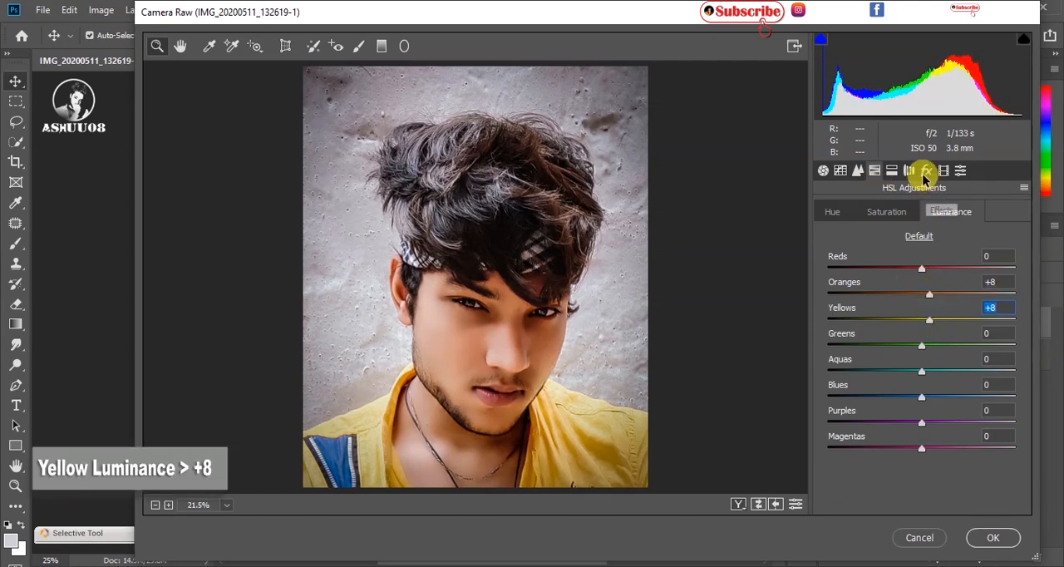
pyautogui.click(653, 423)
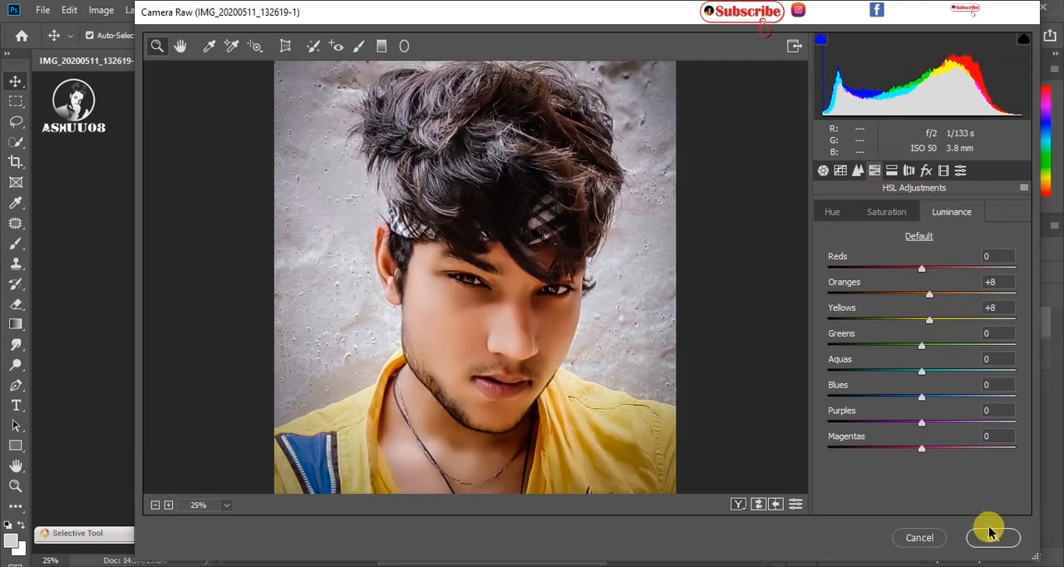
pyautogui.click(991, 536)
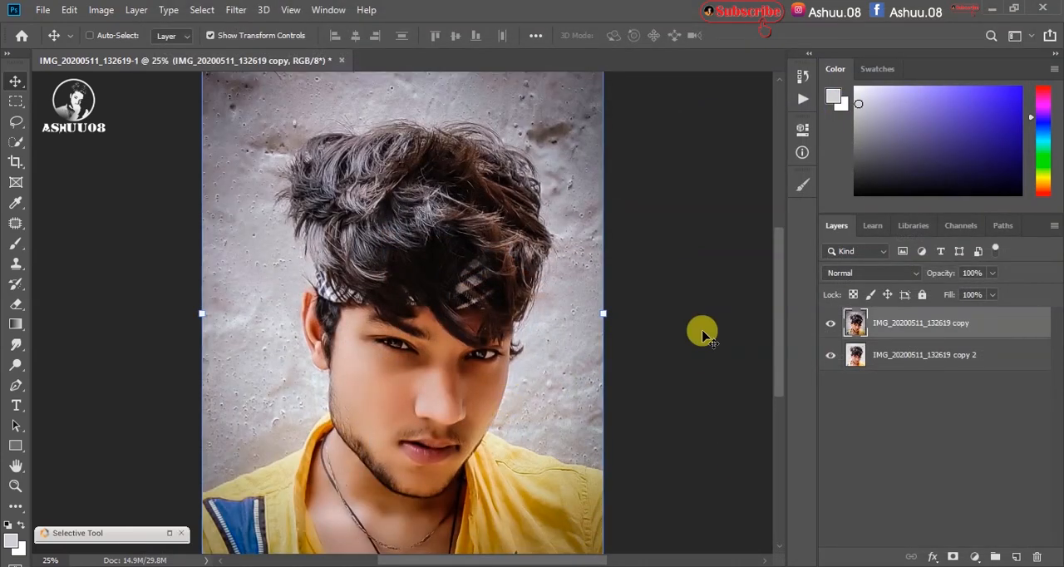